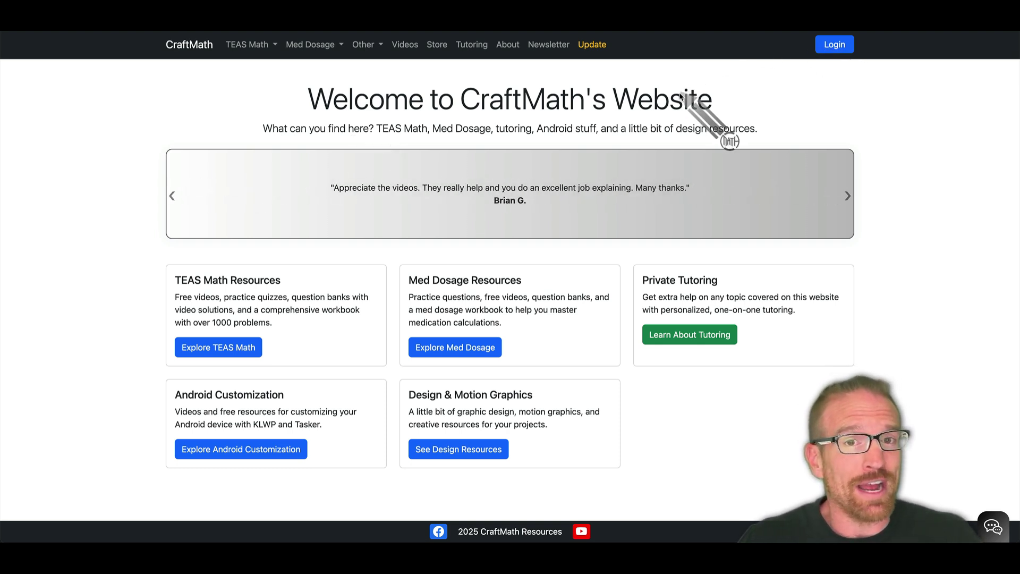
# Step: Sign in through the website's Login link to reach the CraftMath products dashboard
pyautogui.click(834, 44)
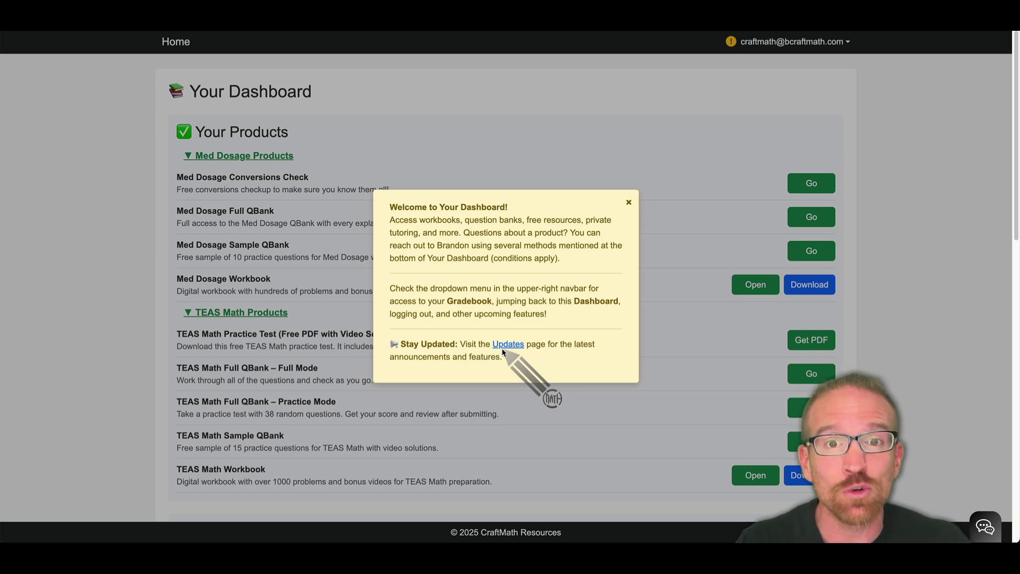
# Step: Close the welcome message to reveal the Med Dosage and TEAS Math products
pyautogui.click(628, 203)
pyautogui.scroll(-1, 502, 250)
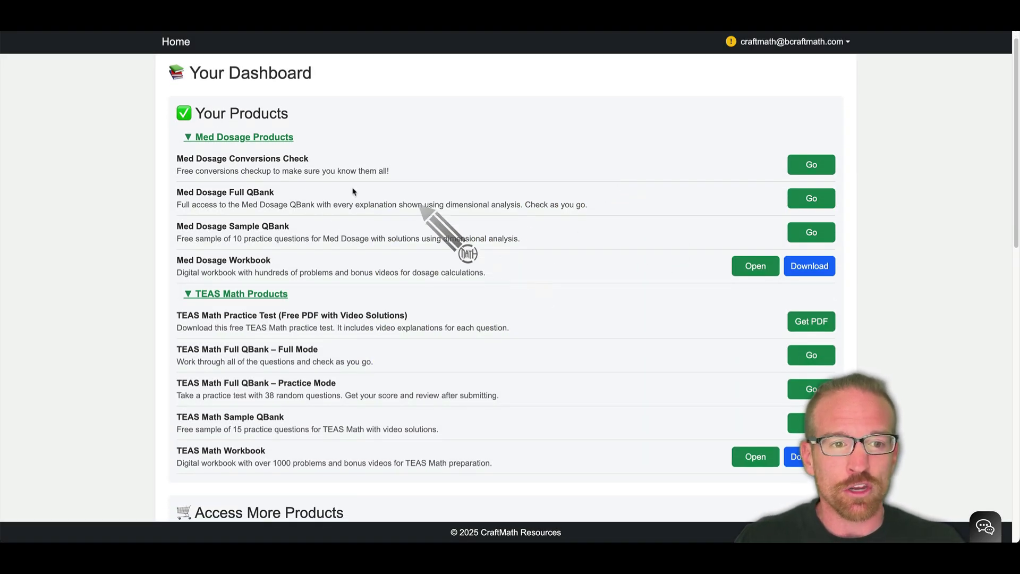
pyautogui.scroll(-3, 471, 270)
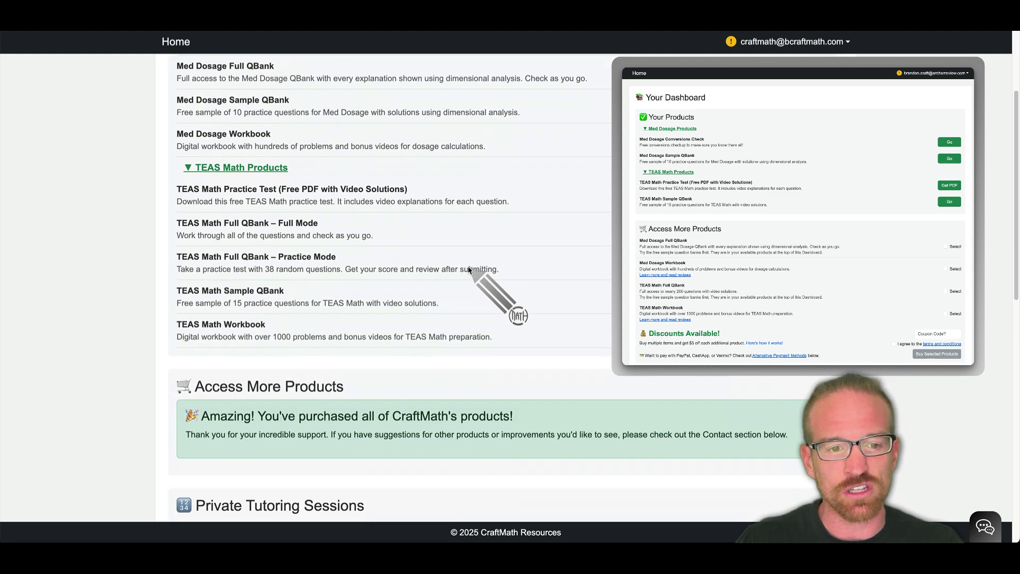
pyautogui.scroll(-2, 446, 276)
pyautogui.scroll(1, 285, 365)
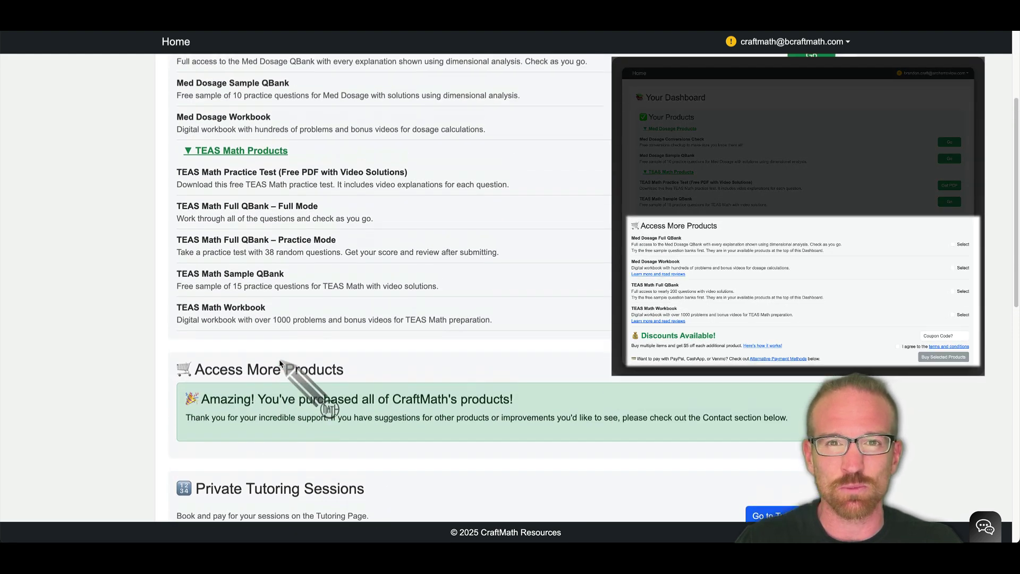
pyautogui.scroll(3, 279, 360)
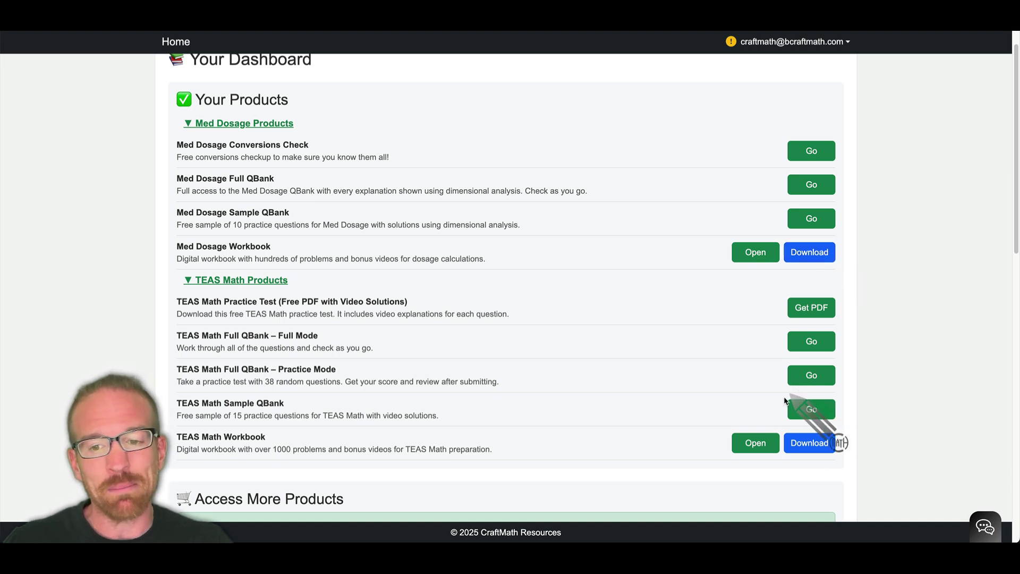
# Step: Open the TEAS Math Workbook with its contents panel at the Multiple Choice and Fill in the Blank Overview
pyautogui.click(755, 443)
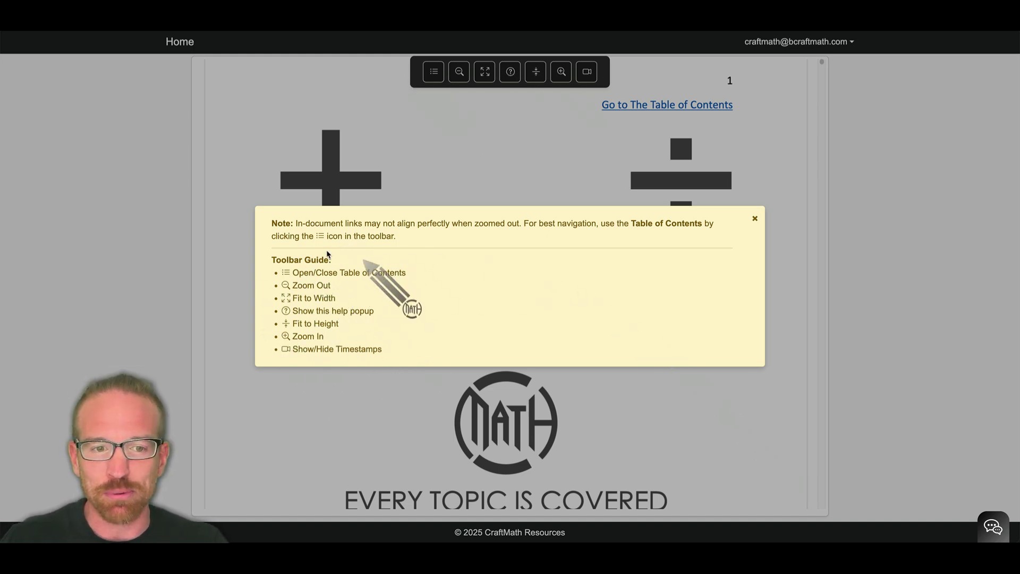
pyautogui.click(478, 148)
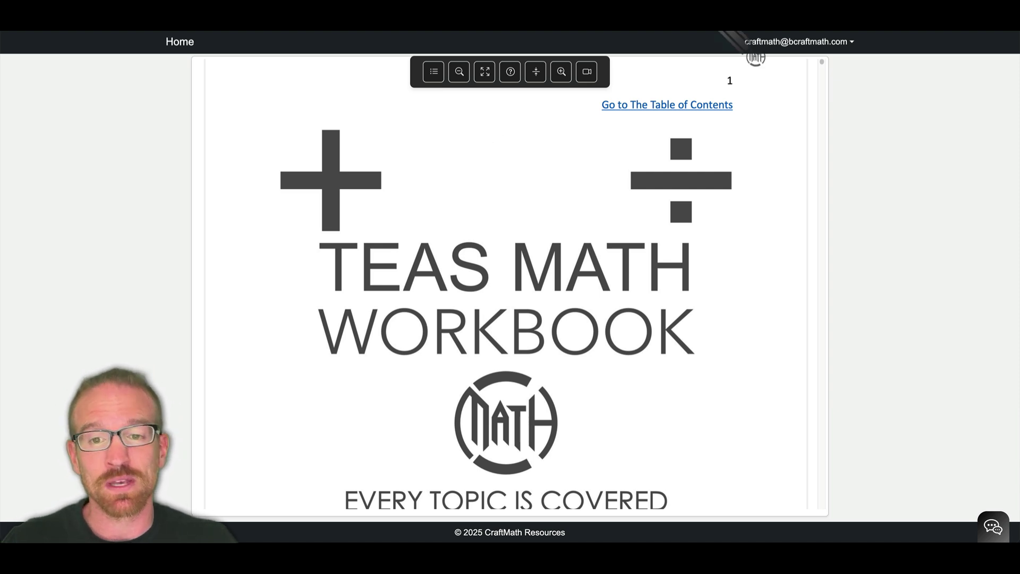
pyautogui.scroll(-10, 654, 296)
pyautogui.scroll(-15, 644, 228)
pyautogui.scroll(10, 631, 280)
pyautogui.scroll(10, 632, 279)
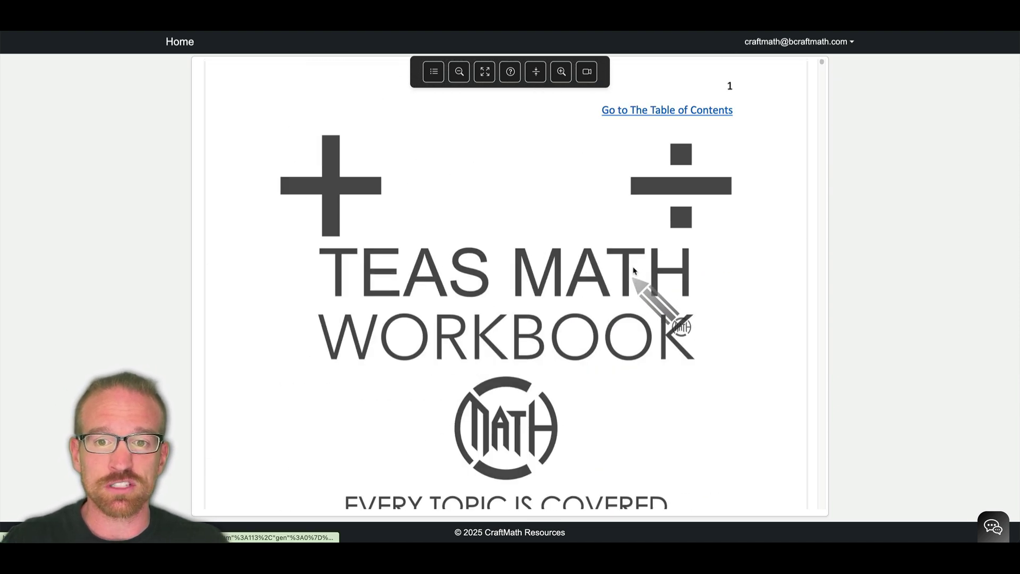
pyautogui.click(639, 114)
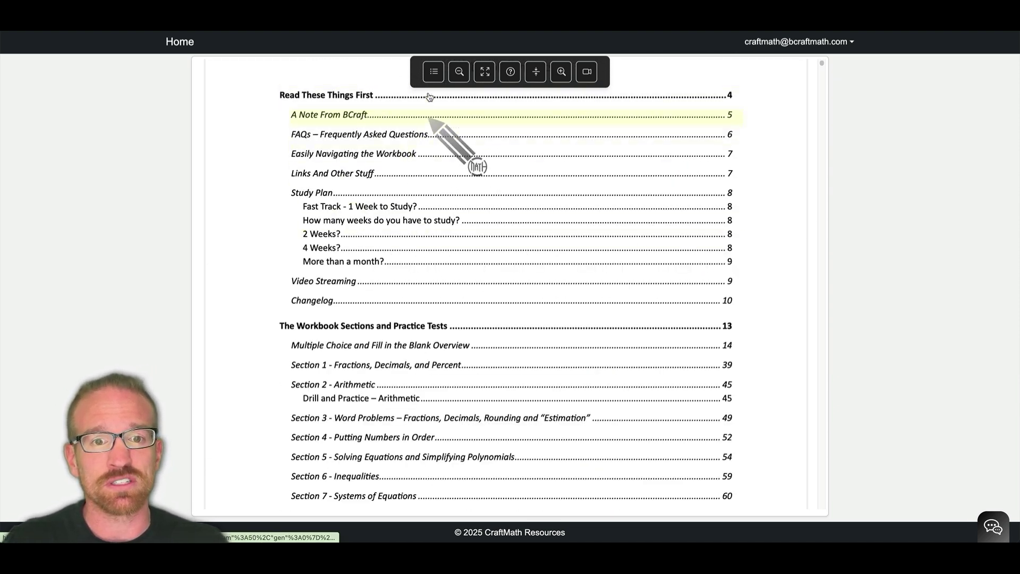
pyautogui.click(425, 74)
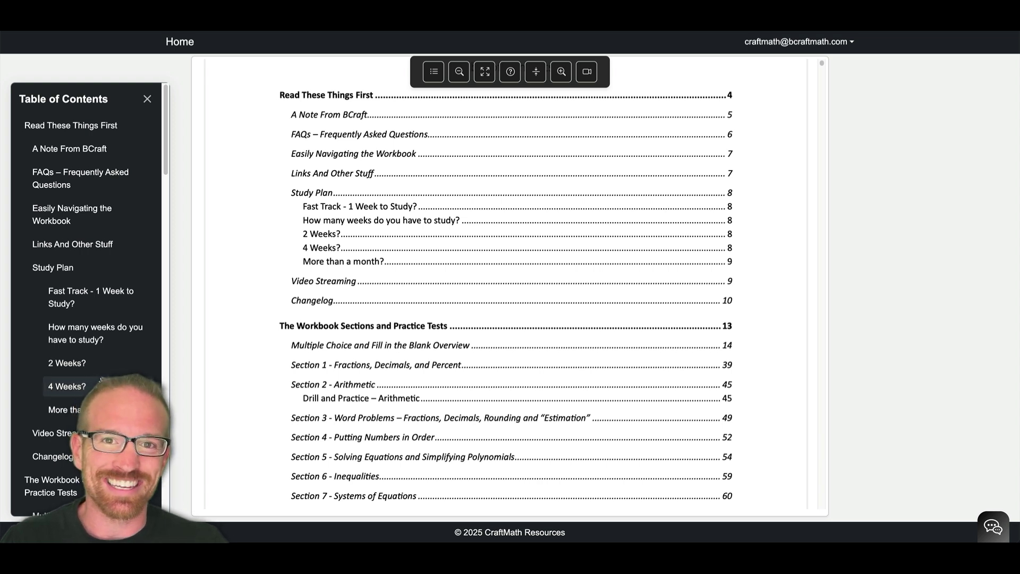
pyautogui.scroll(-1, 102, 379)
pyautogui.scroll(-3, 88, 360)
pyautogui.scroll(-2, 71, 327)
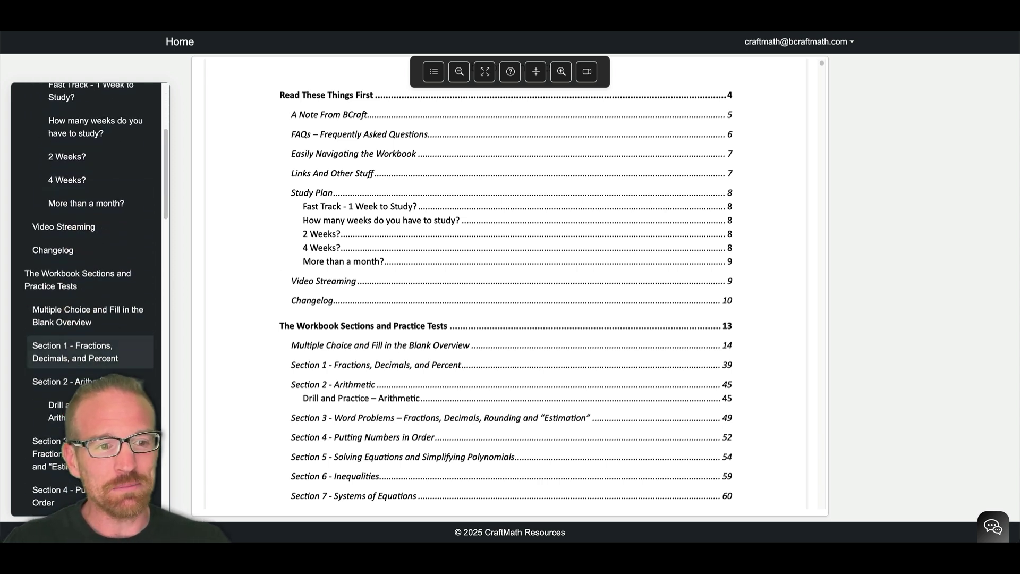
pyautogui.click(70, 318)
pyautogui.scroll(1, 342, 205)
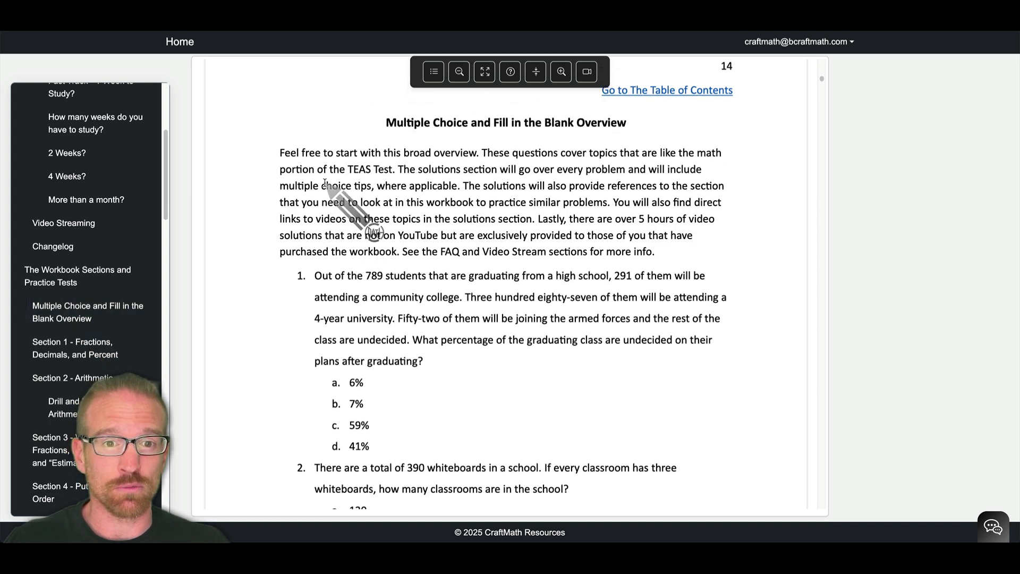
pyautogui.scroll(-1, 343, 193)
pyautogui.scroll(-3, 324, 183)
pyautogui.scroll(-4, 327, 188)
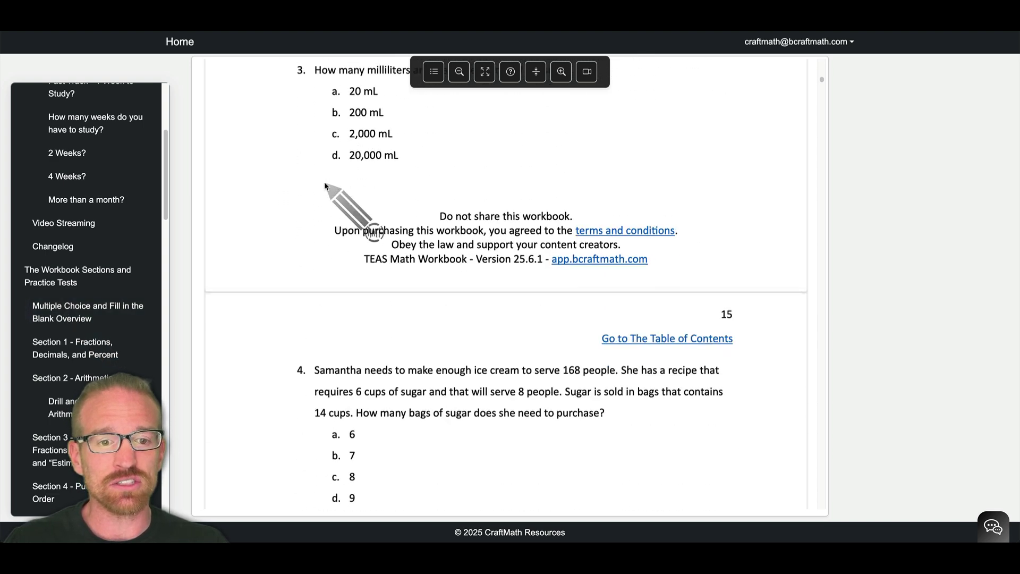
pyautogui.scroll(-3, 330, 194)
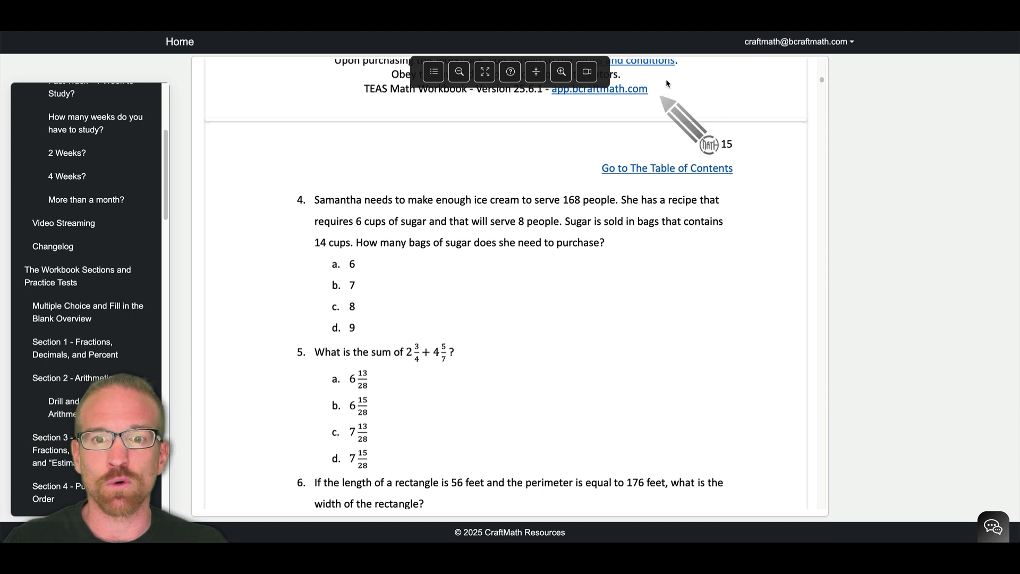
# Step: Show the video timestamps and play the 4-7 Video Solutions video from 16:37, enlarged
pyautogui.click(588, 73)
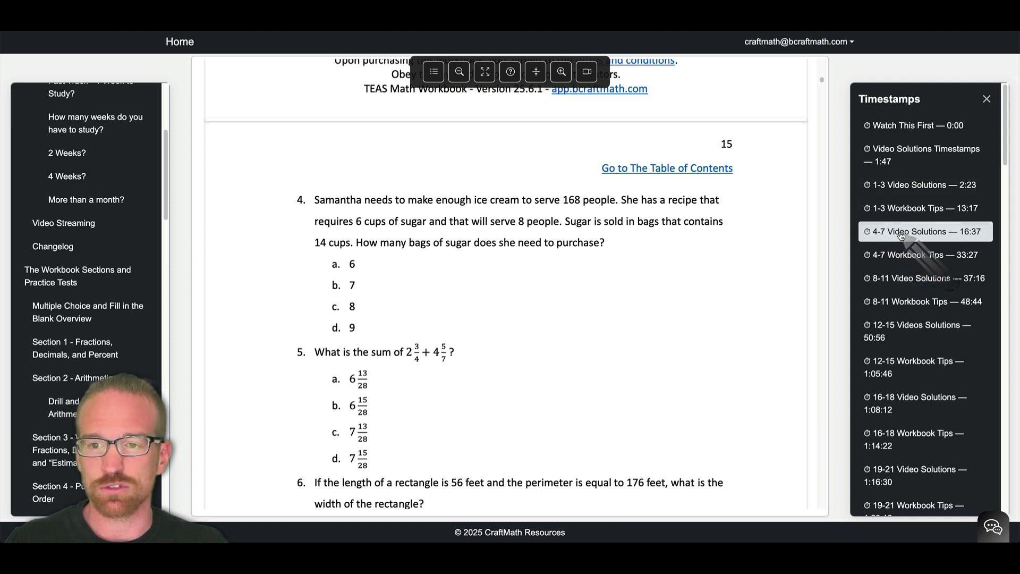
pyautogui.click(900, 232)
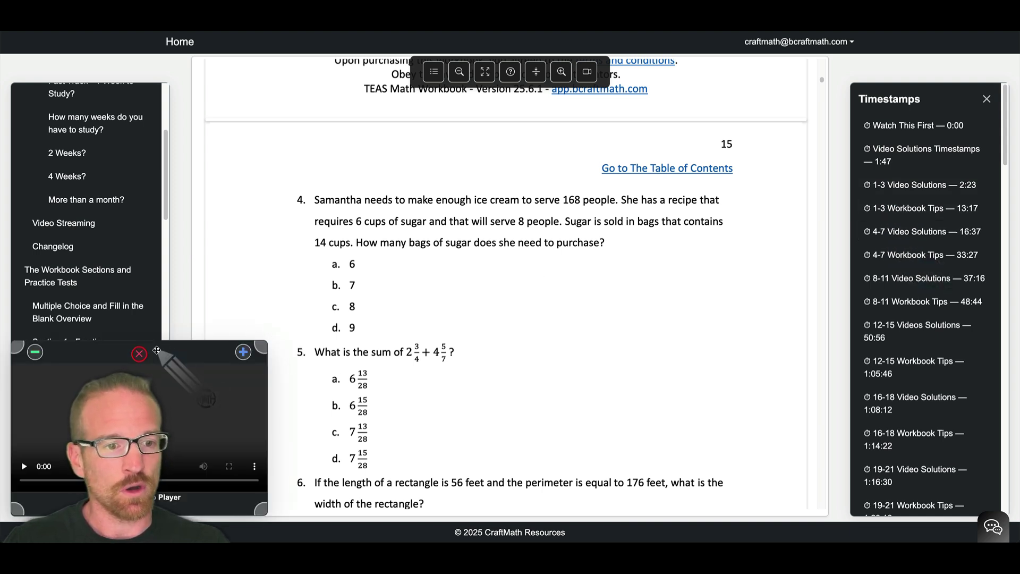
pyautogui.moveTo(220, 356); pyautogui.dragTo(433, 254)
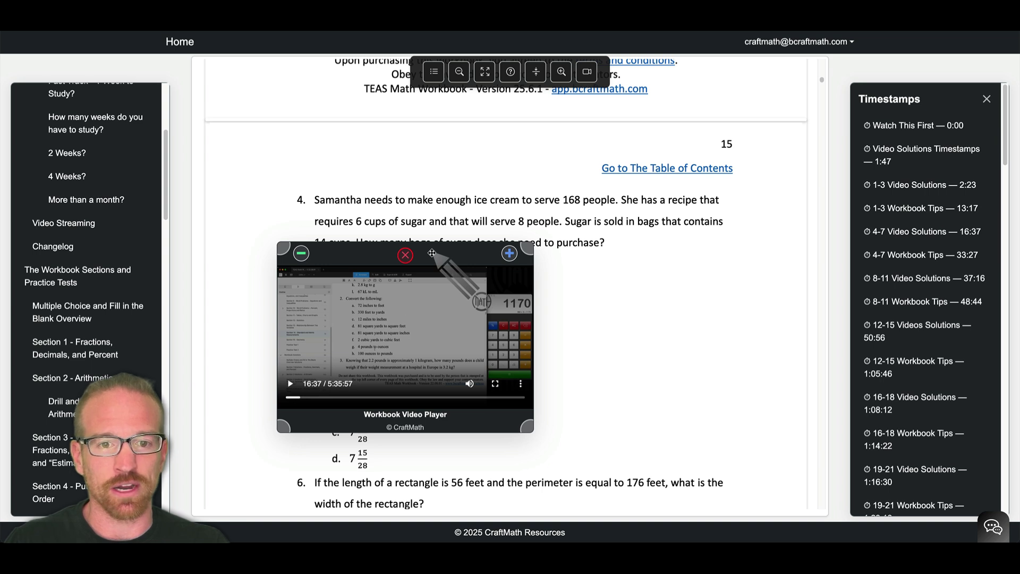
pyautogui.moveTo(532, 245); pyautogui.dragTo(666, 135)
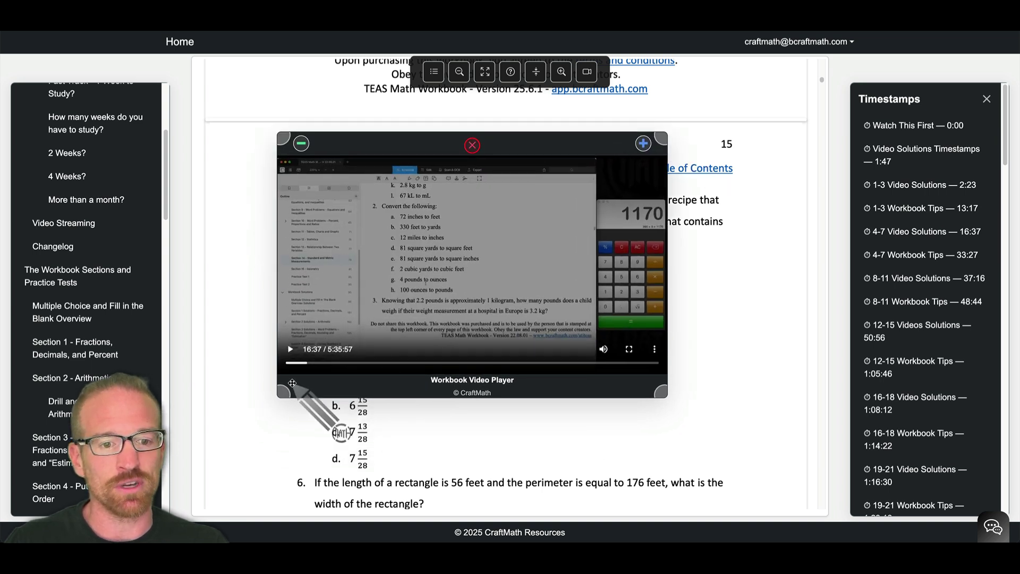
pyautogui.moveTo(604, 350)
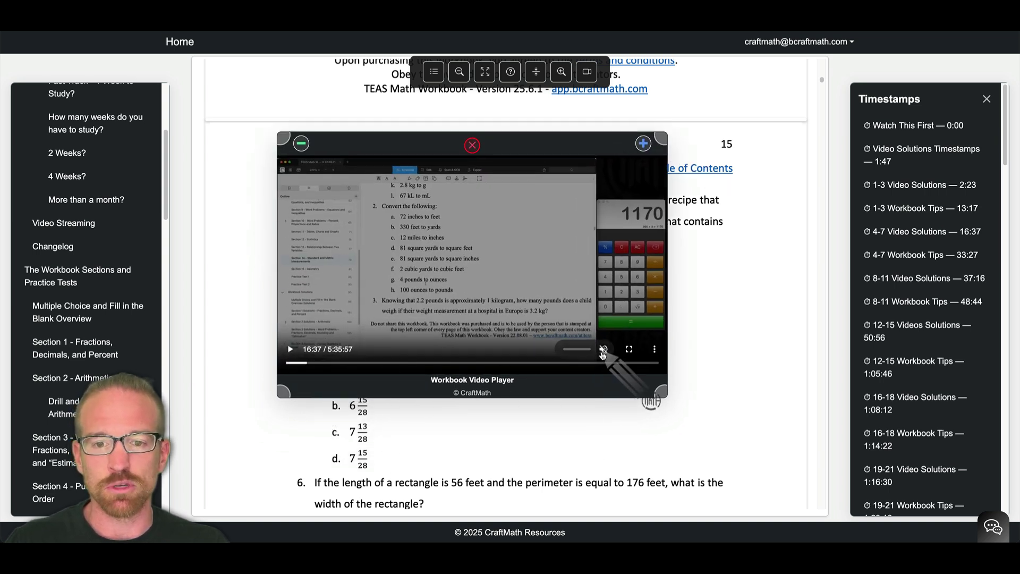
pyautogui.click(291, 349)
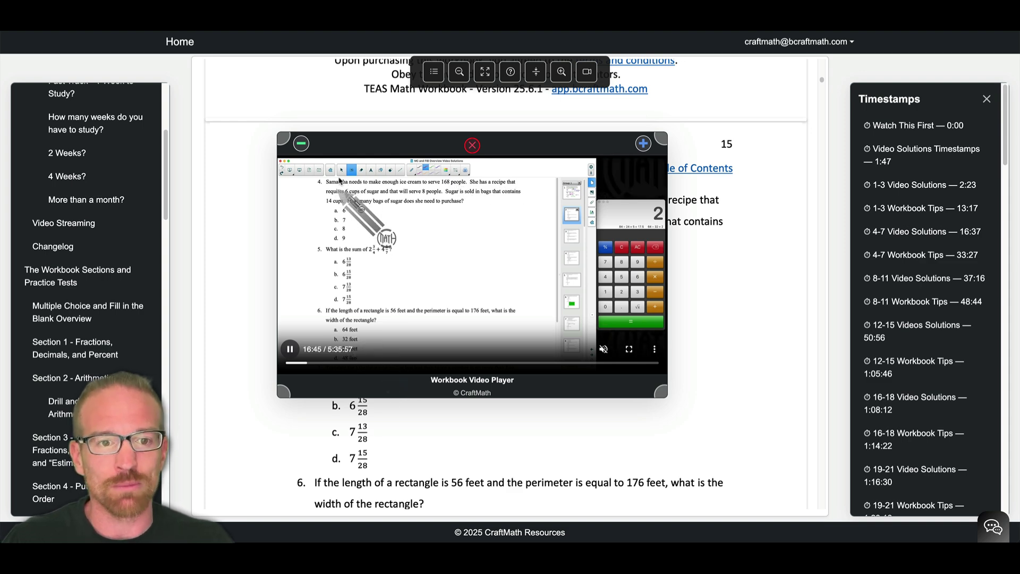
# Step: Move and shrink the floating video player, then close it
pyautogui.moveTo(343, 141); pyautogui.dragTo(591, 247)
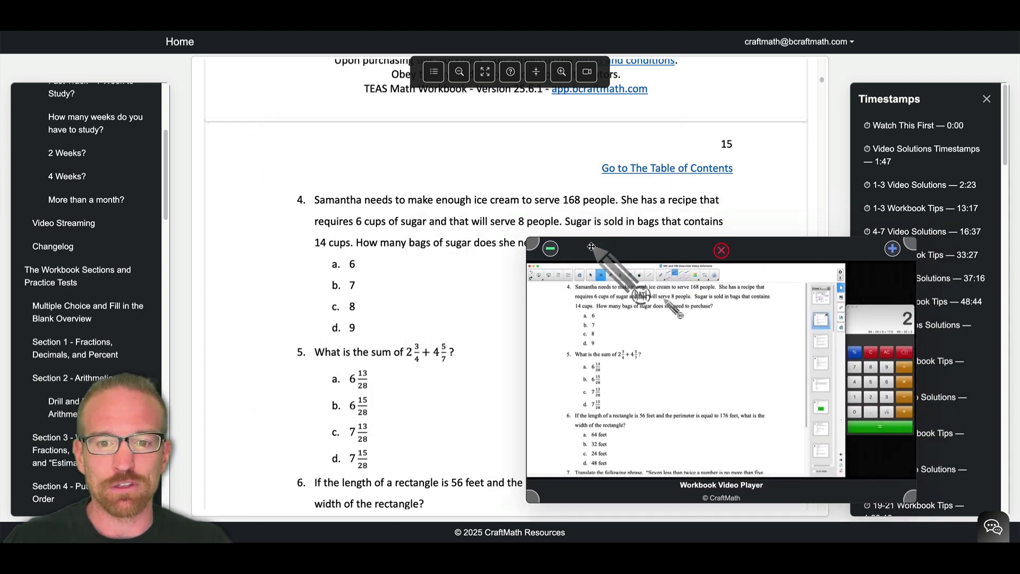
pyautogui.scroll(-3, 380, 350)
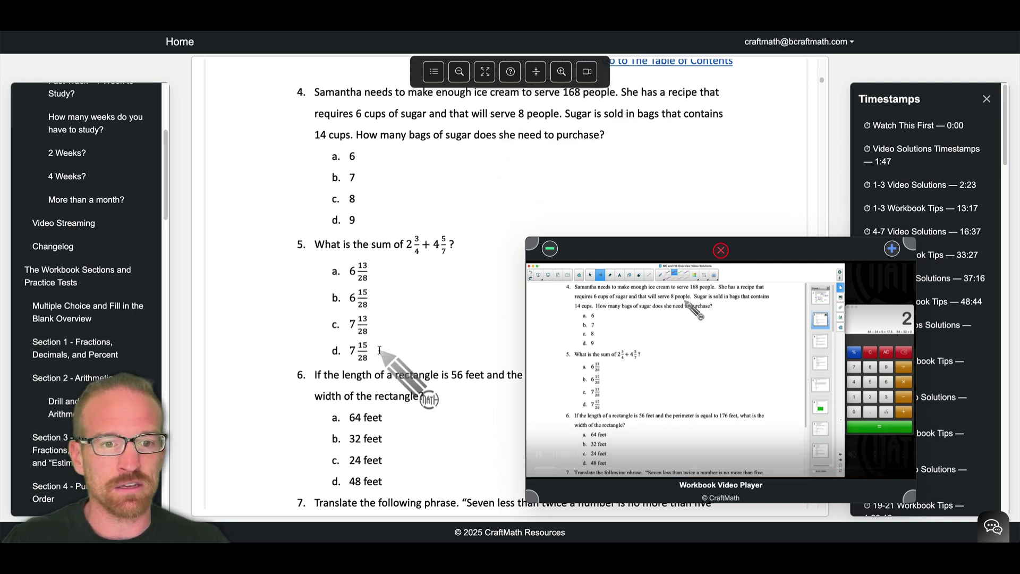
pyautogui.scroll(-3, 372, 321)
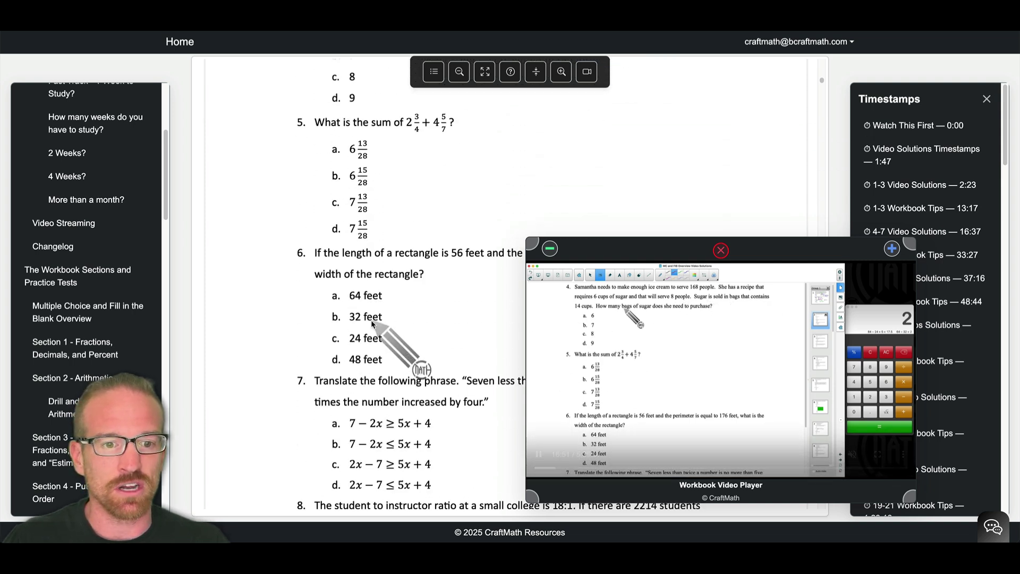
pyautogui.scroll(-2, 372, 322)
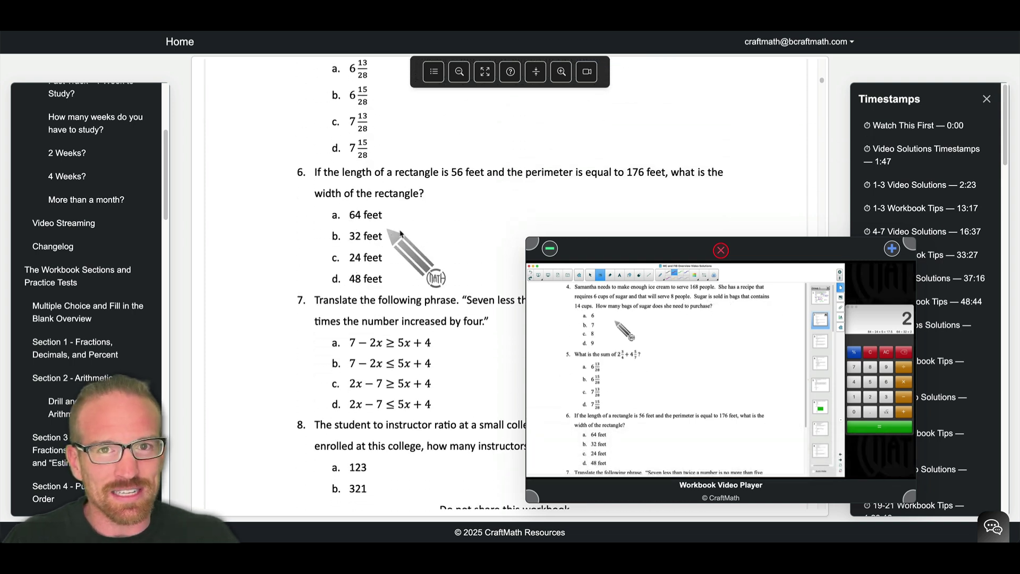
pyautogui.moveTo(692, 256); pyautogui.dragTo(524, 286)
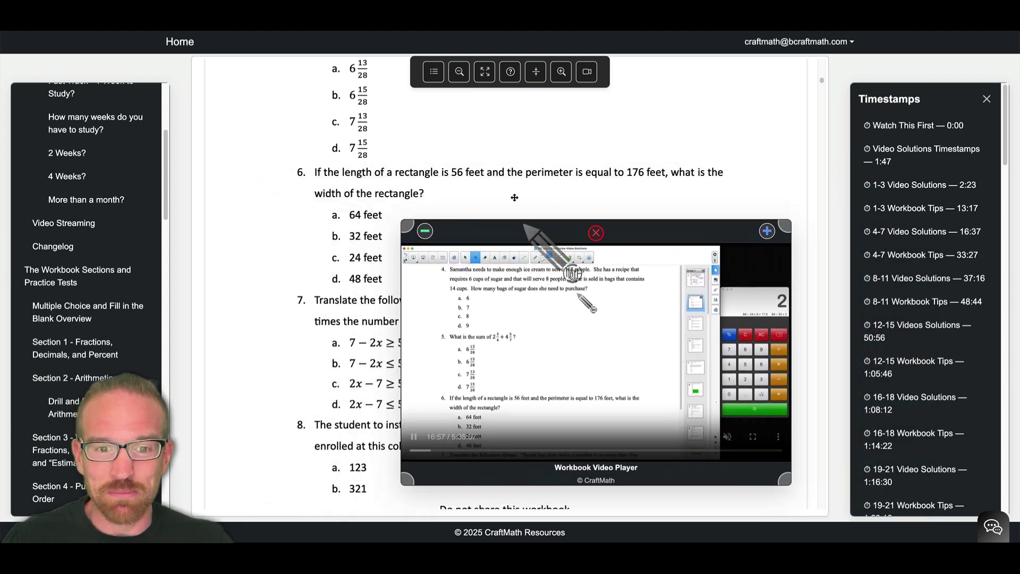
pyautogui.moveTo(514, 197); pyautogui.dragTo(396, 114)
pyautogui.moveTo(288, 452); pyautogui.dragTo(355, 362)
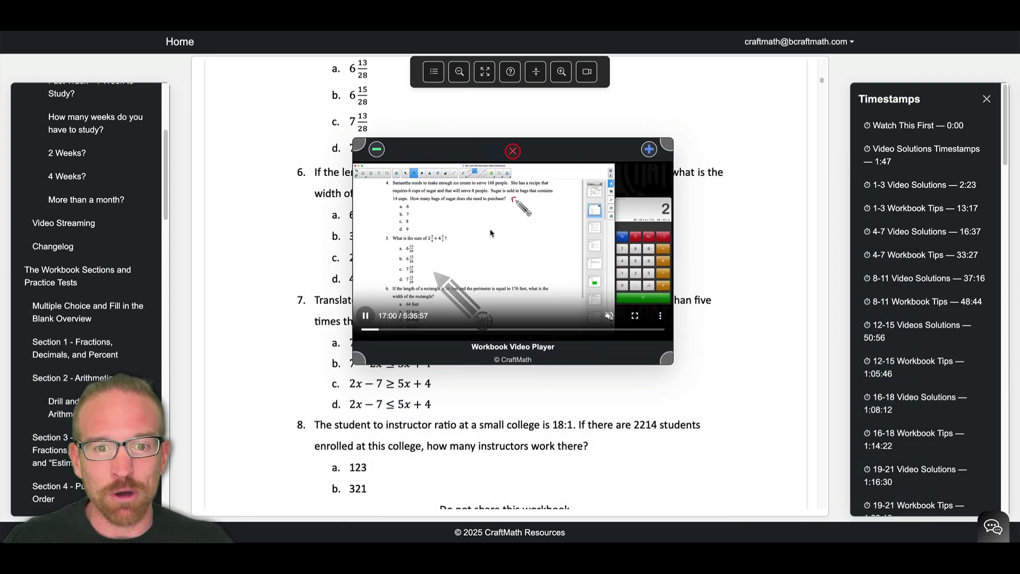
pyautogui.click(485, 151)
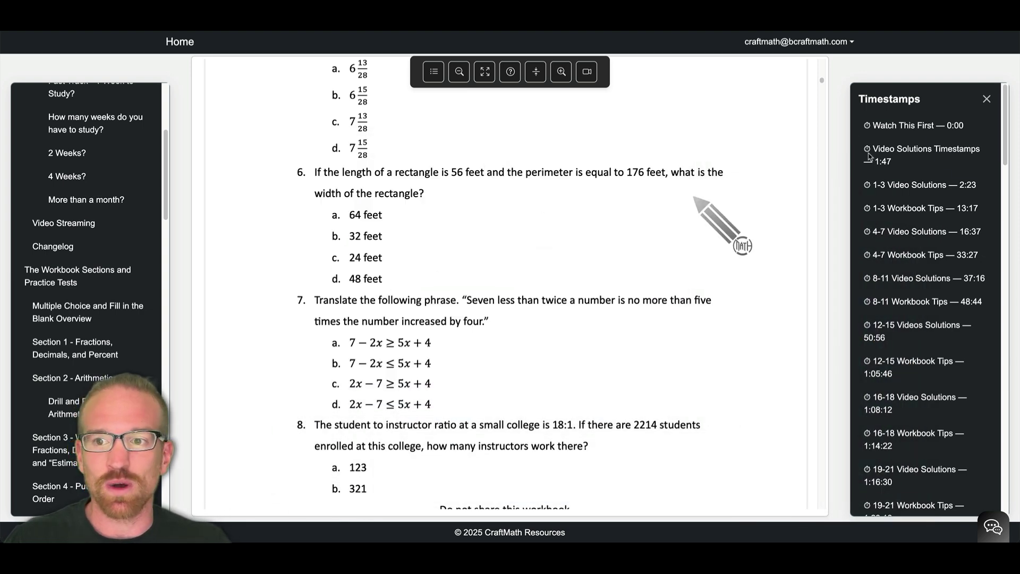
# Step: Hide the timestamps panel and sidebar, then try zoom out, zoom in, fit-width and viewer help
pyautogui.click(987, 98)
pyautogui.scroll(1, 151, 108)
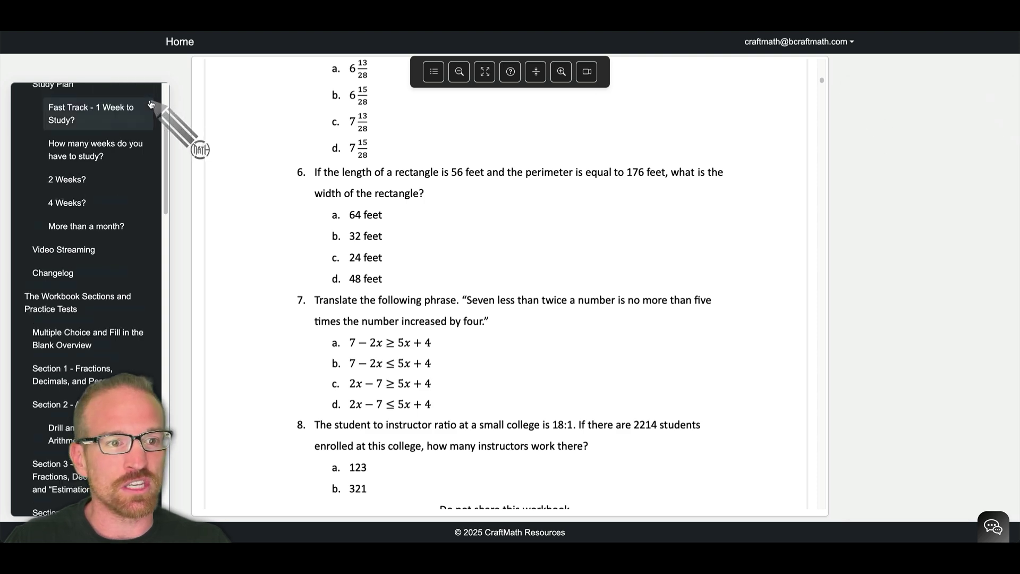
pyautogui.scroll(3, 151, 104)
pyautogui.click(151, 99)
pyautogui.click(460, 73)
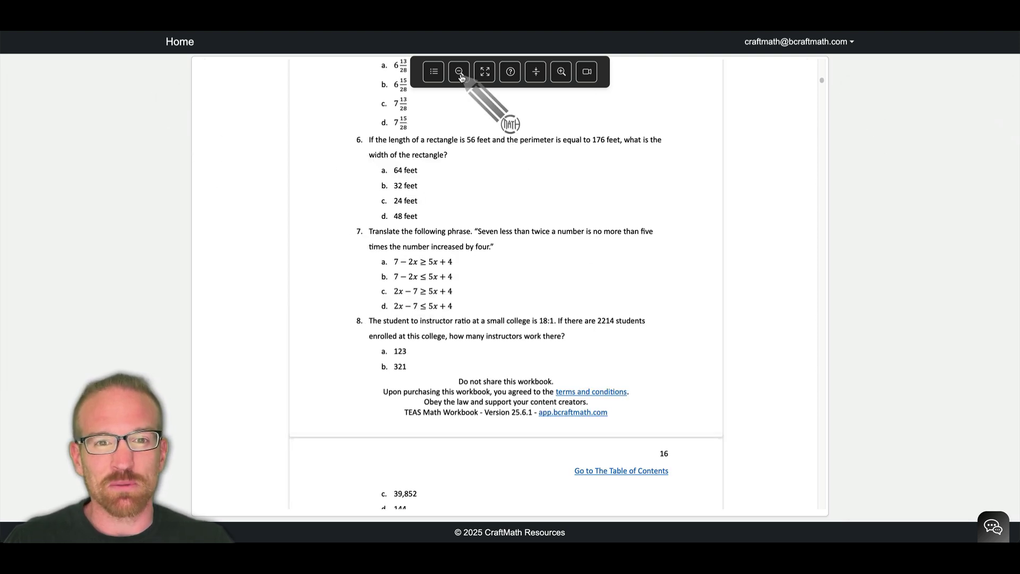
pyautogui.click(561, 72)
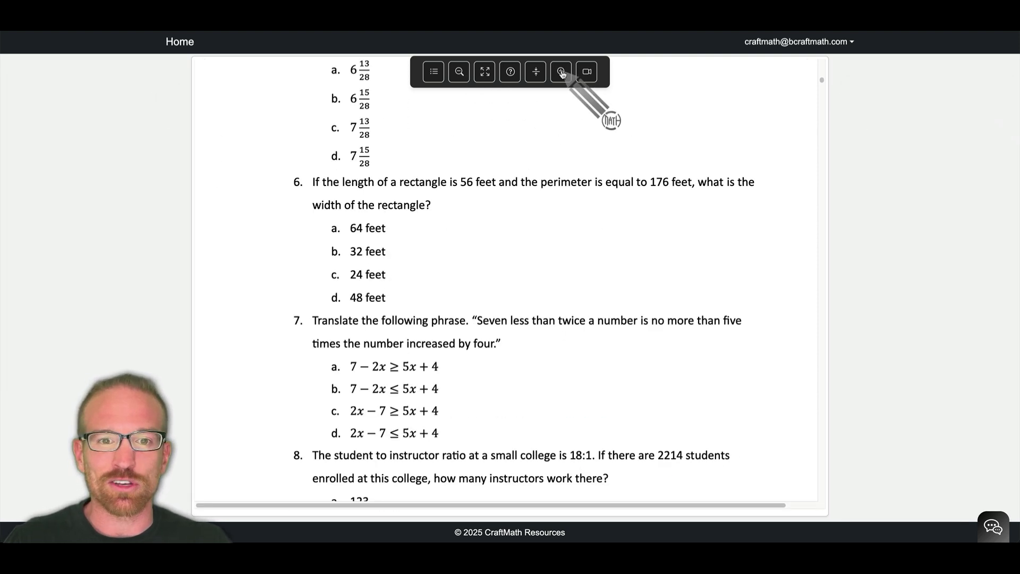
pyautogui.click(485, 72)
pyautogui.click(511, 72)
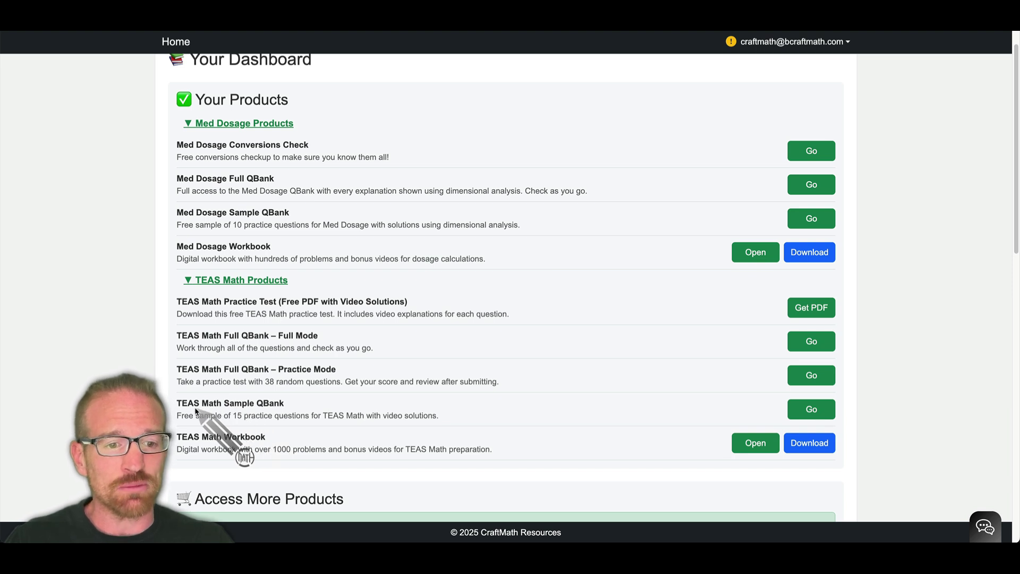
# Step: Back out of the Sample QBank and start a new TEAS Math Full QBank test in full mode
pyautogui.click(807, 409)
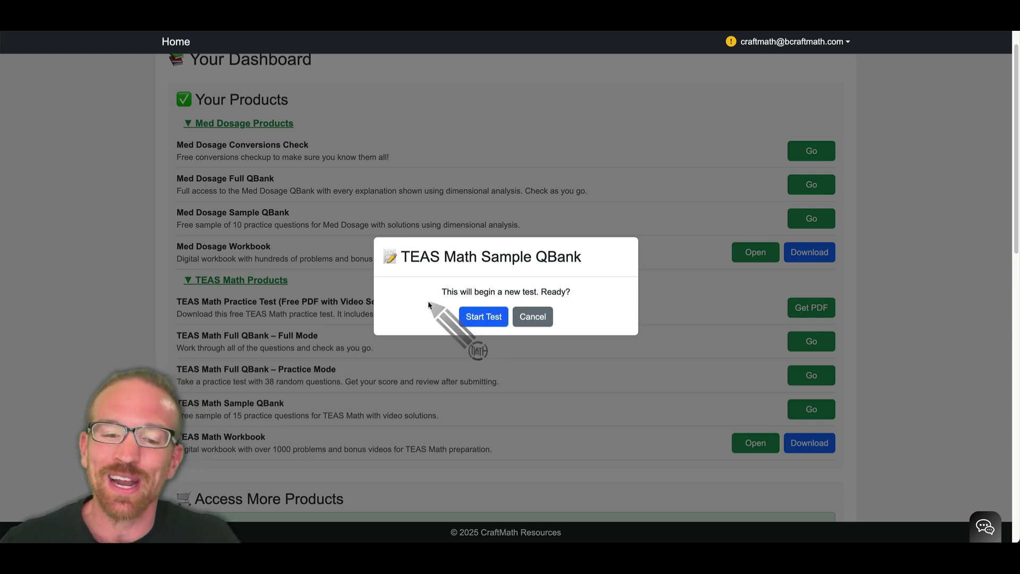
pyautogui.click(538, 318)
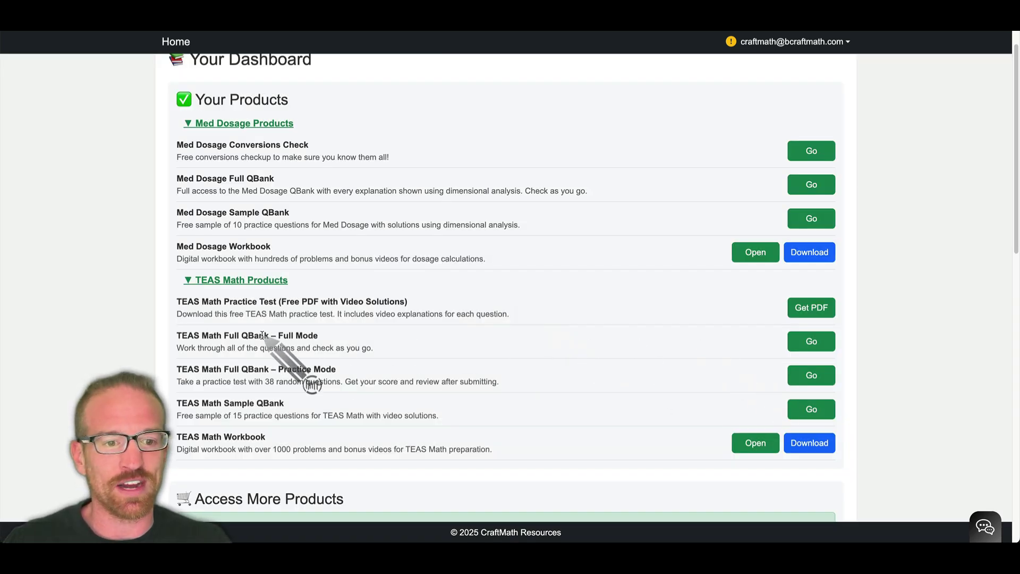
pyautogui.click(811, 343)
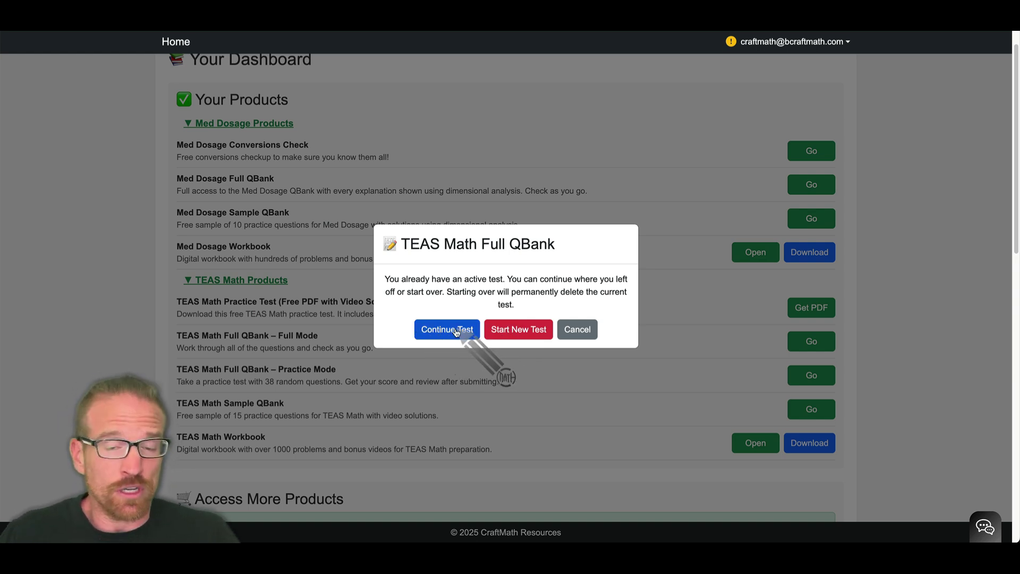
pyautogui.click(519, 326)
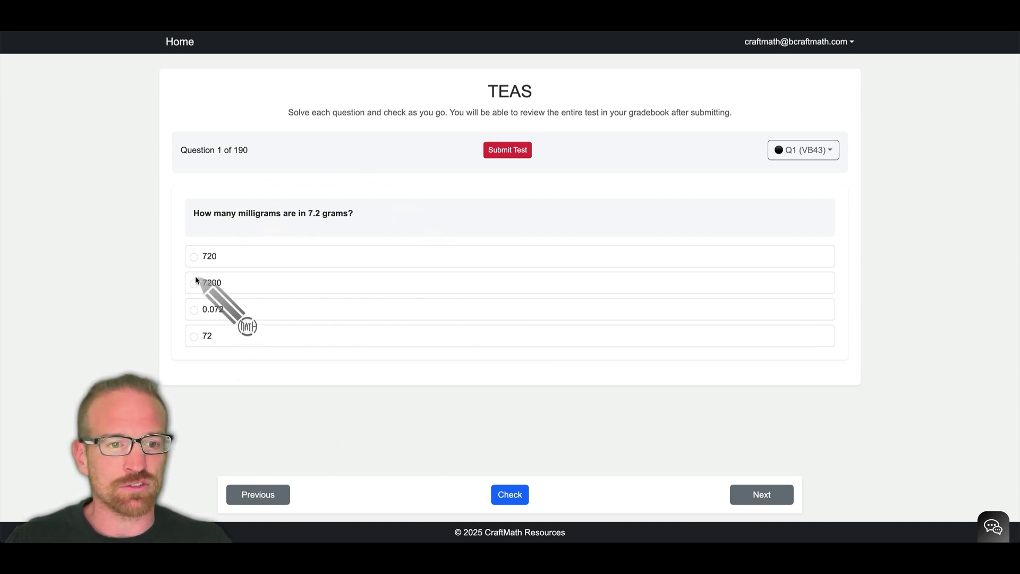
# Step: Check 7200 as question 1's answer, then choose 15 for question 2
pyautogui.click(520, 495)
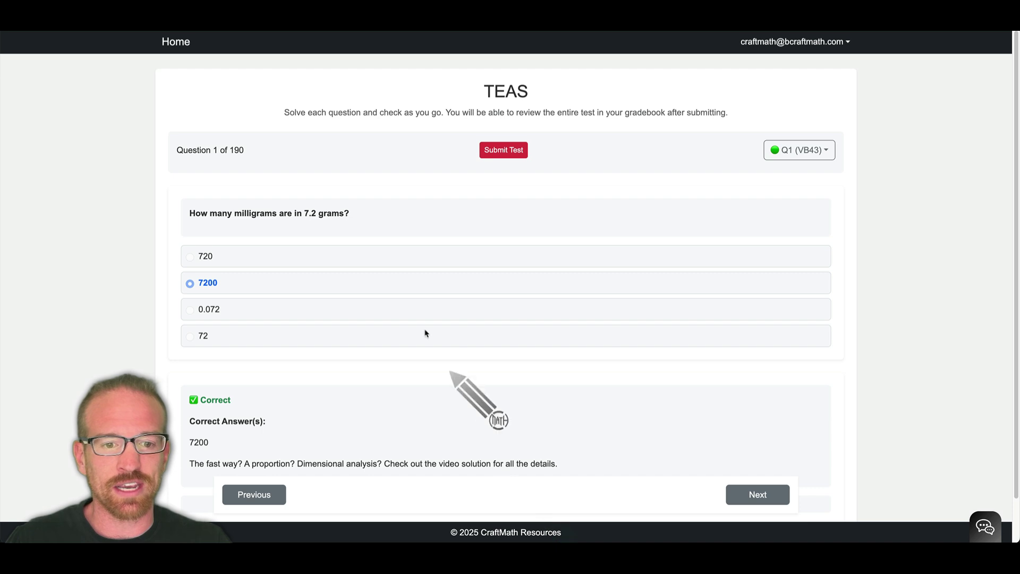
pyautogui.scroll(-2, 420, 320)
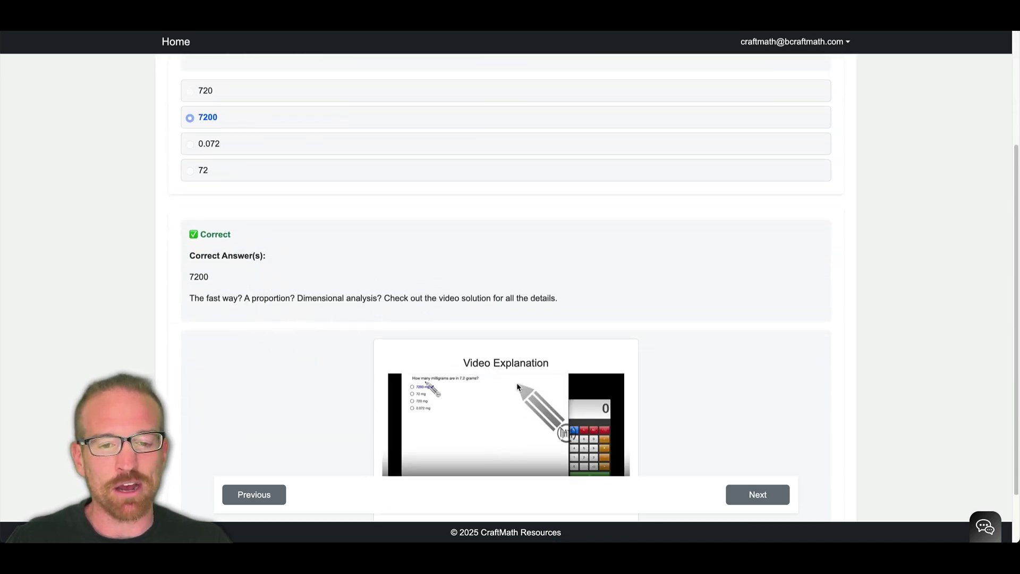
pyautogui.scroll(-1, 551, 398)
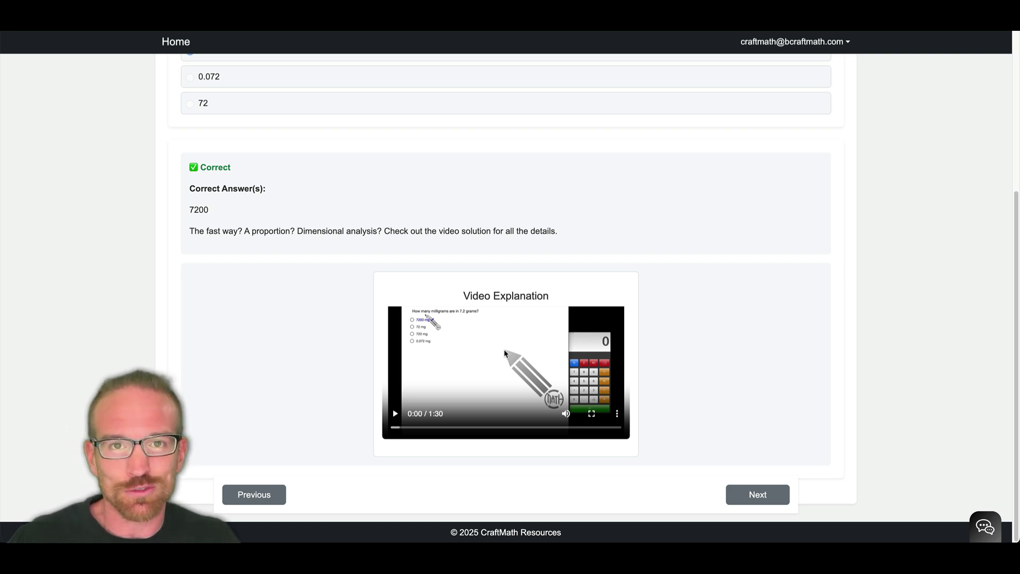
pyautogui.scroll(2, 504, 351)
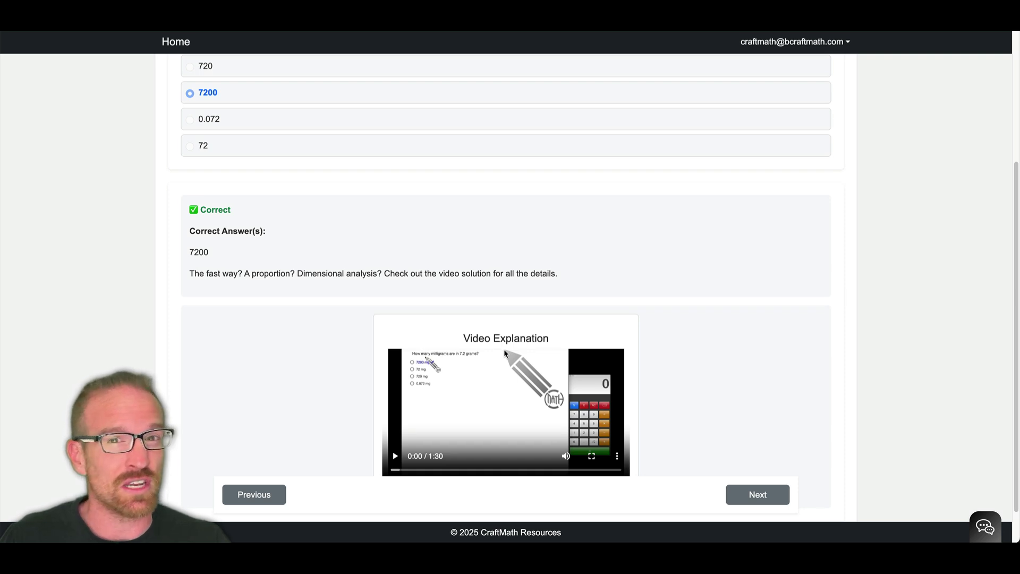
pyautogui.scroll(2, 504, 349)
pyautogui.scroll(3, 504, 350)
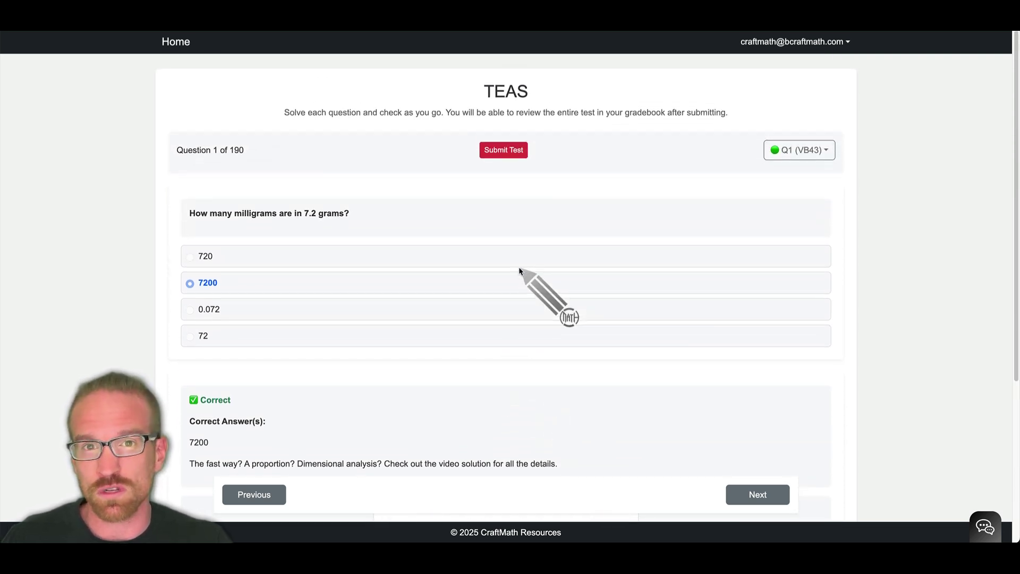
pyautogui.click(800, 149)
pyautogui.scroll(-15, 801, 240)
pyautogui.scroll(-9, 792, 245)
pyautogui.scroll(2, 791, 245)
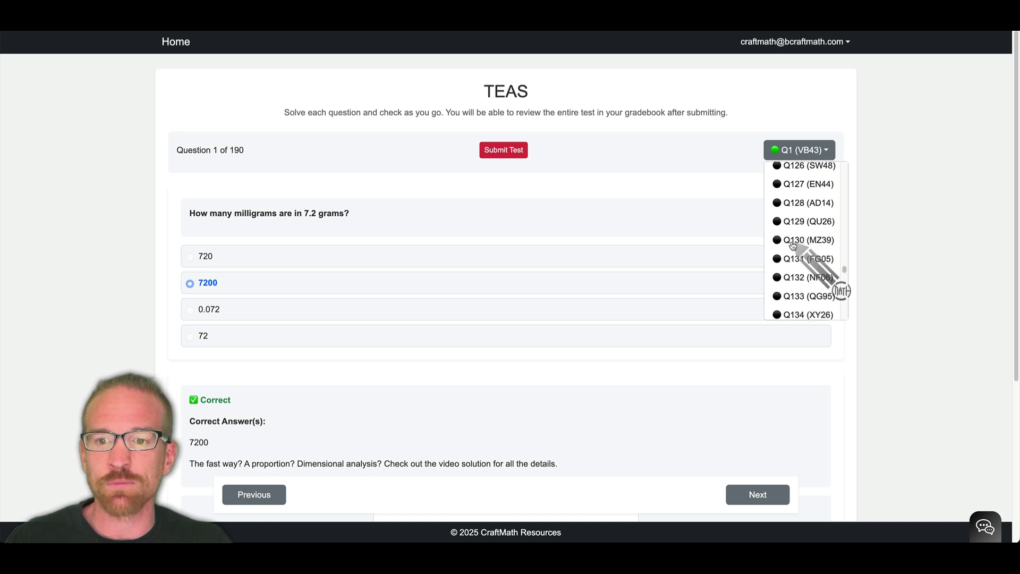
pyautogui.scroll(15, 791, 245)
pyautogui.scroll(7, 792, 245)
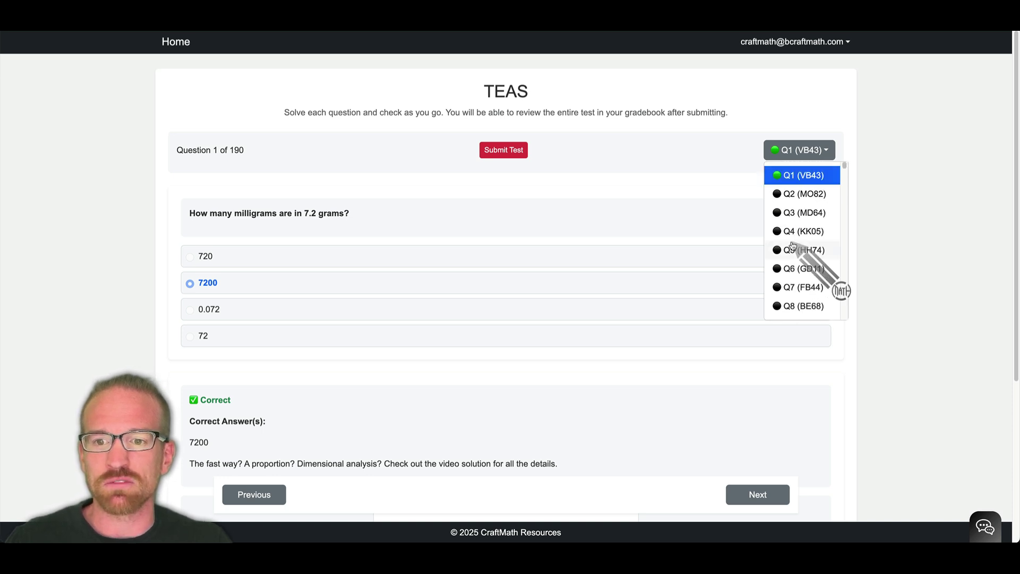
pyautogui.click(790, 194)
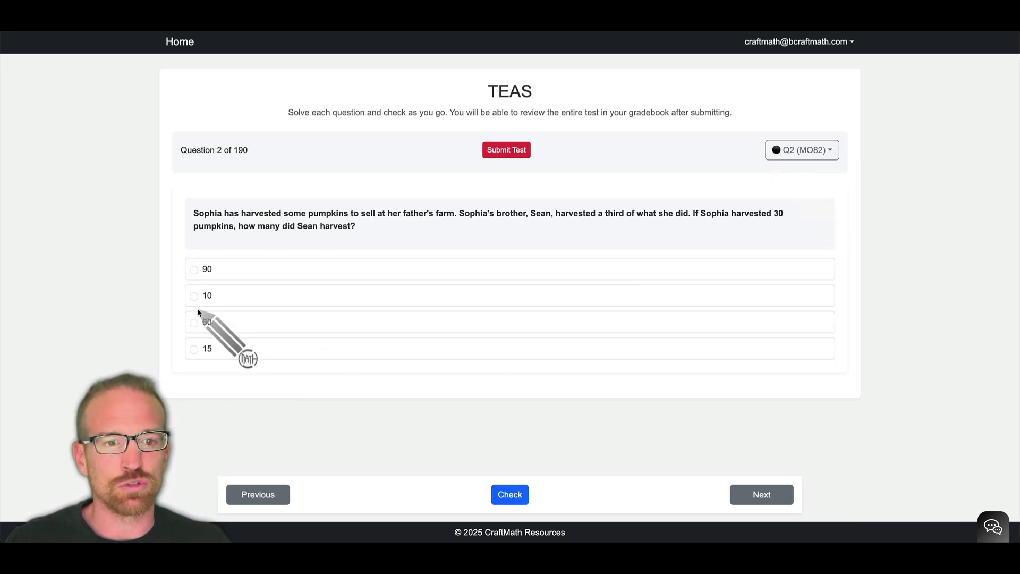
pyautogui.click(194, 349)
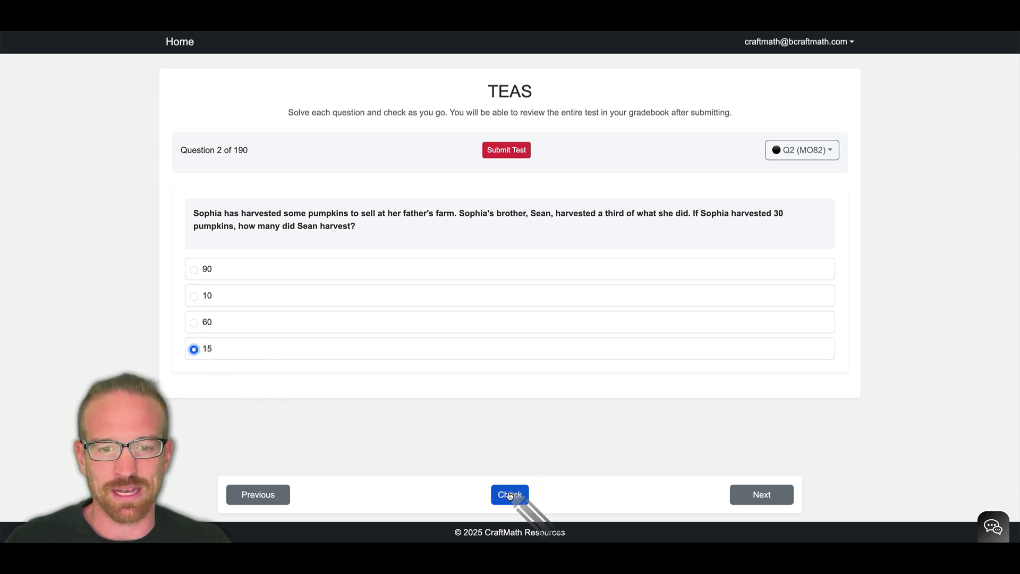
pyautogui.scroll(-3, 288, 407)
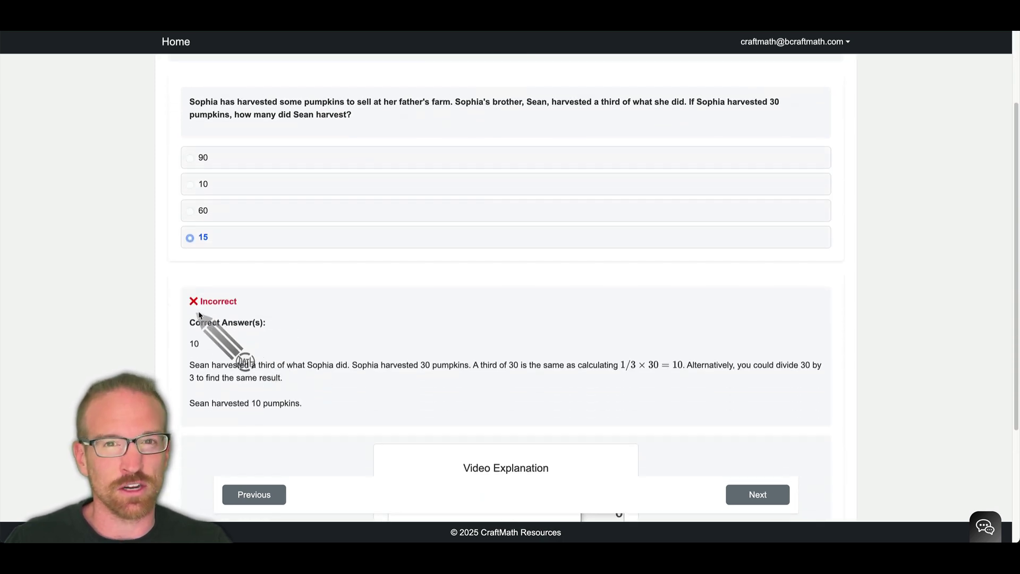
pyautogui.scroll(3, 406, 231)
# Step: Reopen and dismiss the question list, then begin submitting the test
pyautogui.click(798, 150)
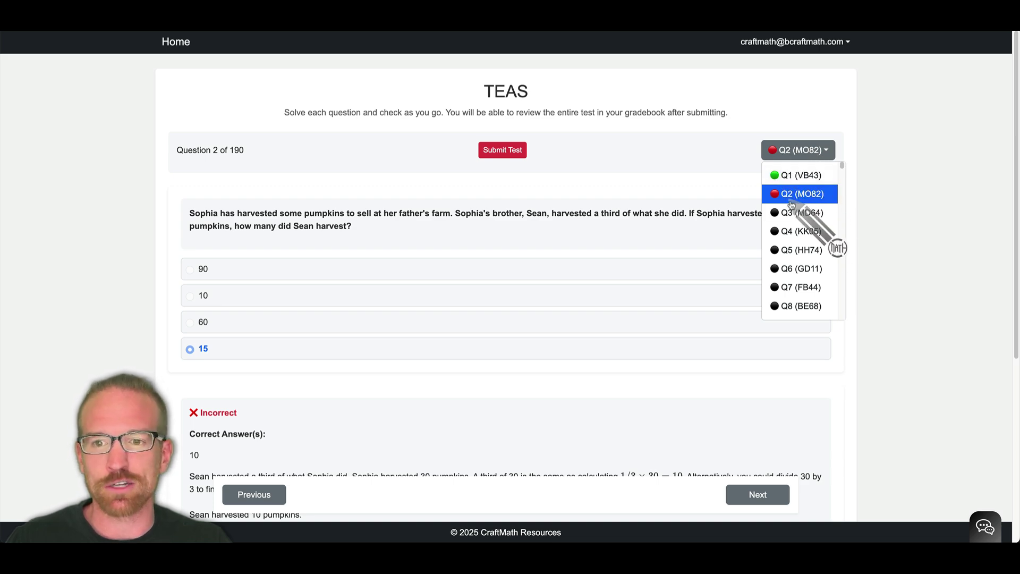
pyautogui.scroll(-1, 789, 223)
pyautogui.scroll(-3, 765, 225)
pyautogui.click(628, 280)
pyautogui.scroll(-4, 628, 280)
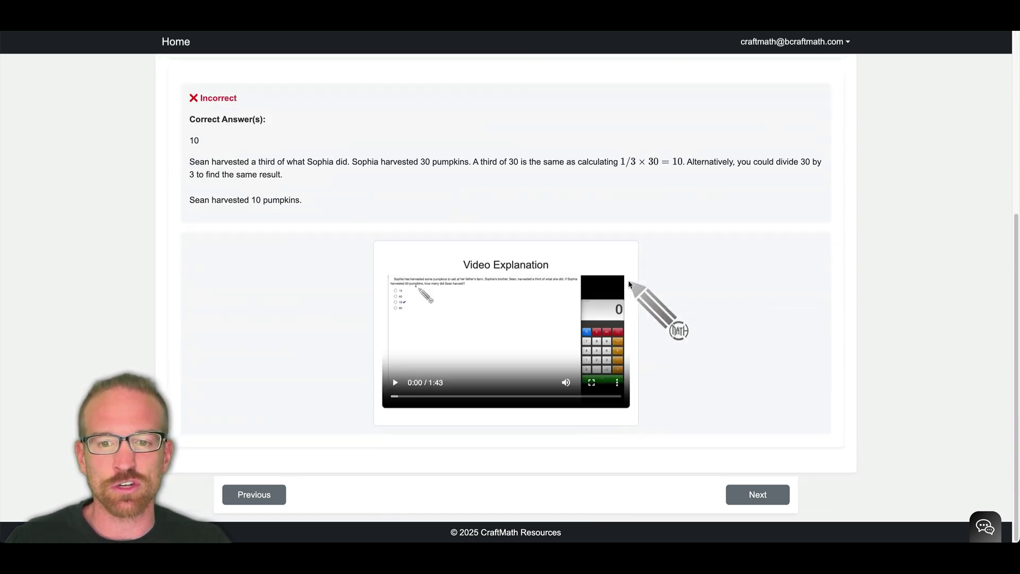
pyautogui.scroll(4, 414, 367)
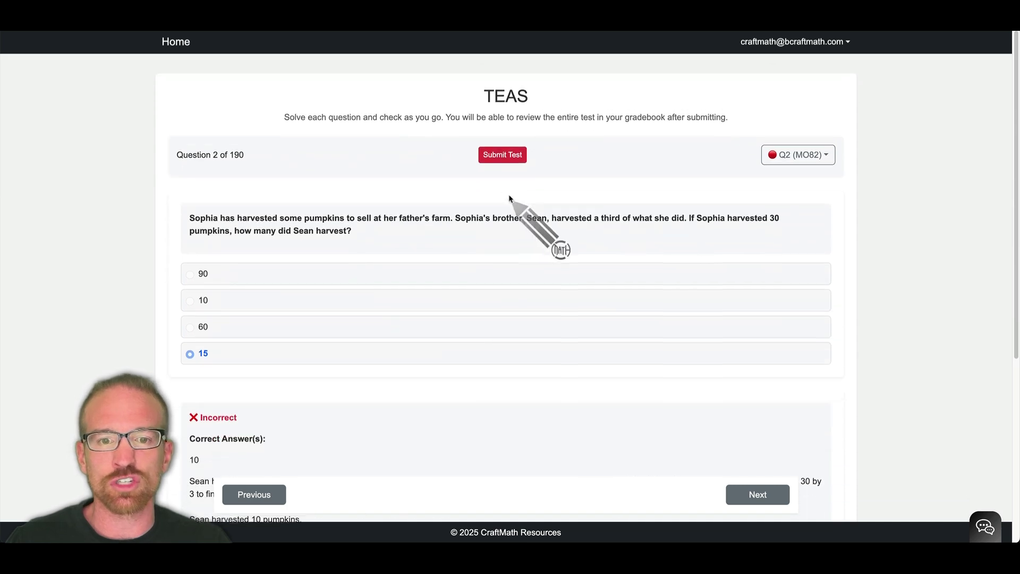
pyautogui.click(502, 150)
# Step: Confirm the test submission, bringing up the gradebook of past scores
pyautogui.click(483, 361)
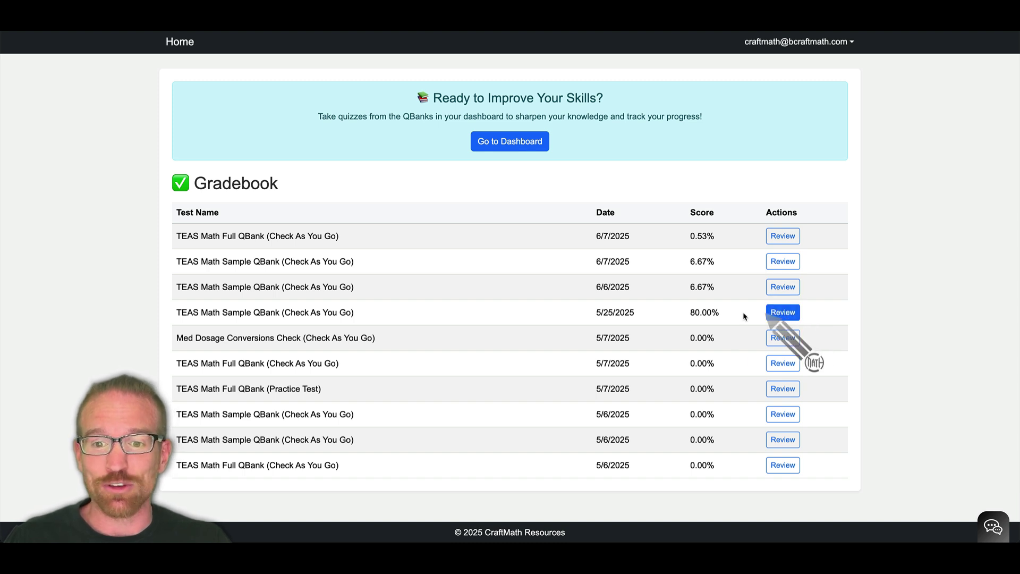
# Step: Review the 80.00% Sample QBank attempt and its question list, then return to the dashboard
pyautogui.click(782, 311)
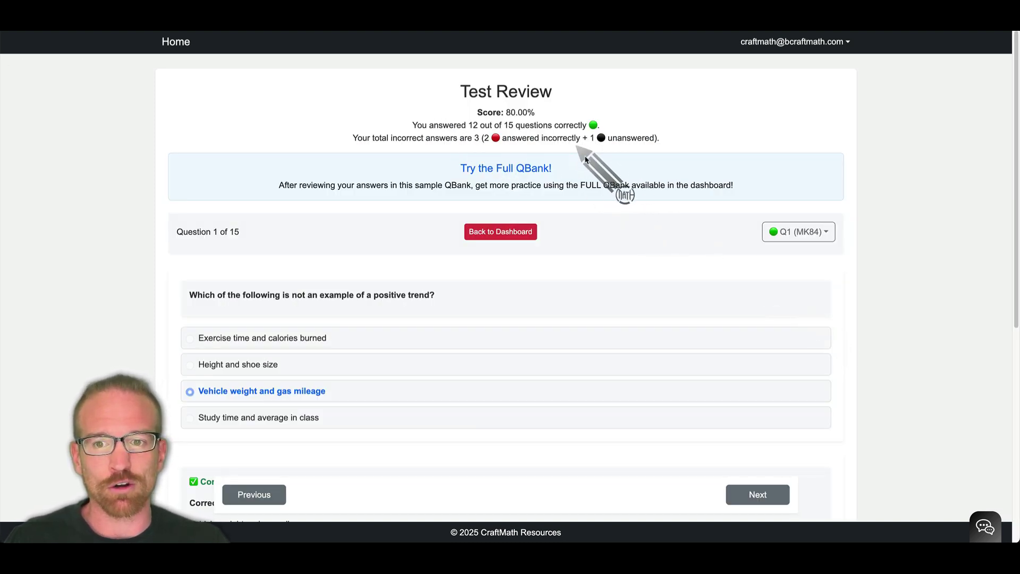
pyautogui.click(802, 233)
pyautogui.scroll(-3, 801, 327)
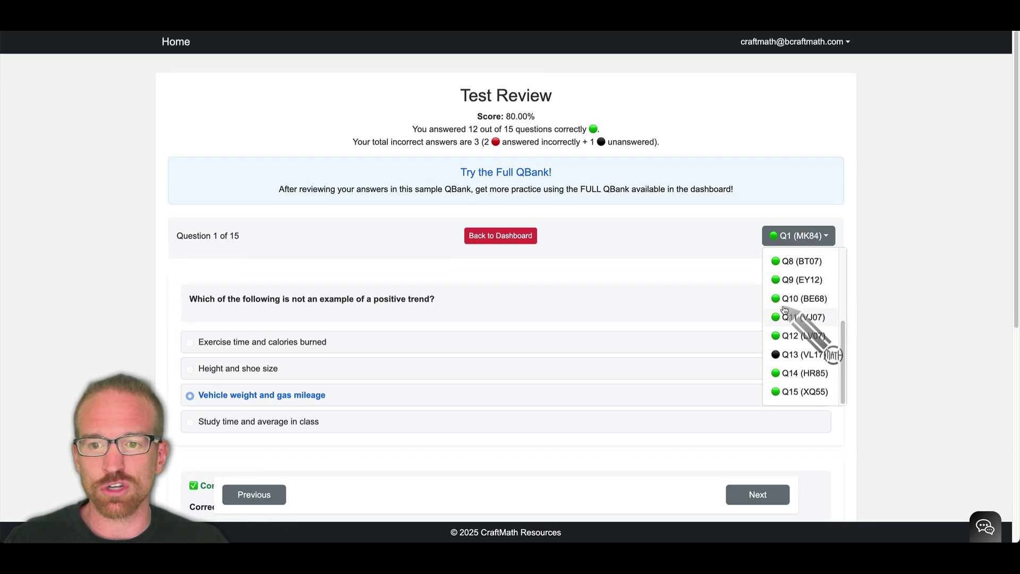
pyautogui.scroll(3, 786, 316)
pyautogui.scroll(-2, 786, 343)
pyautogui.scroll(-1, 786, 366)
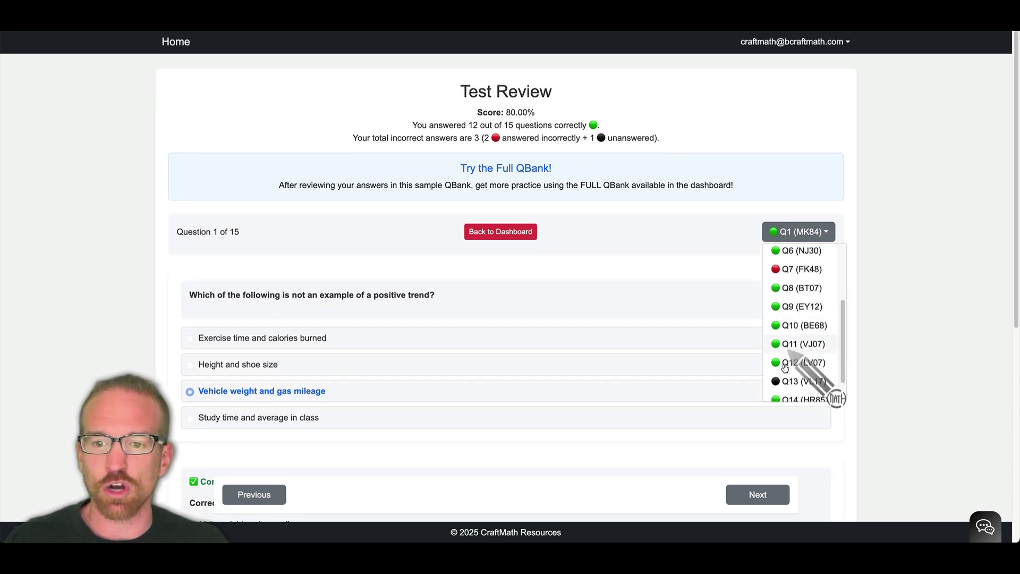
pyautogui.click(639, 297)
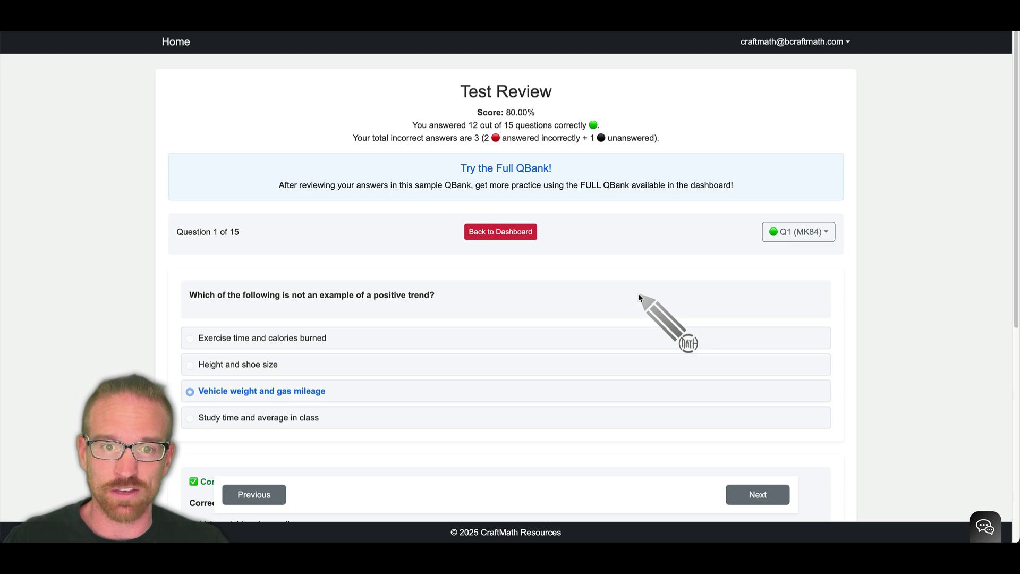
pyautogui.scroll(-2, 639, 294)
pyautogui.scroll(-3, 639, 295)
pyautogui.scroll(-1, 638, 295)
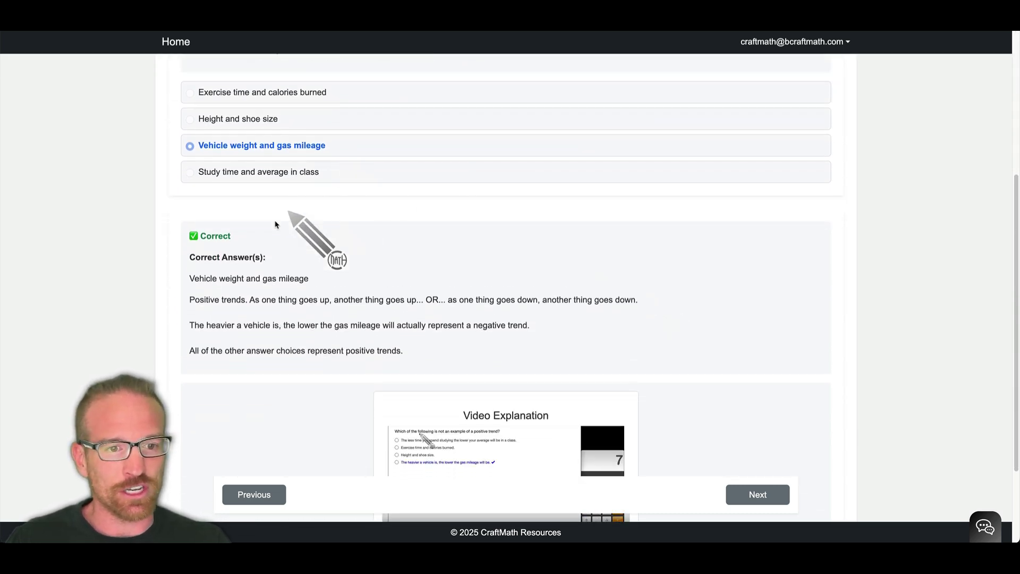
pyautogui.scroll(-3, 421, 348)
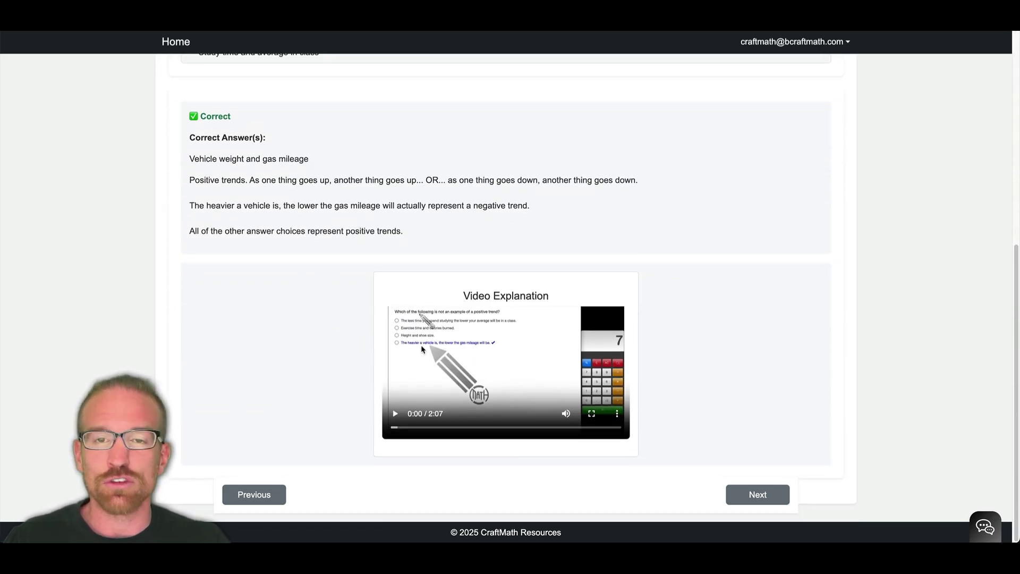
pyautogui.scroll(5, 438, 360)
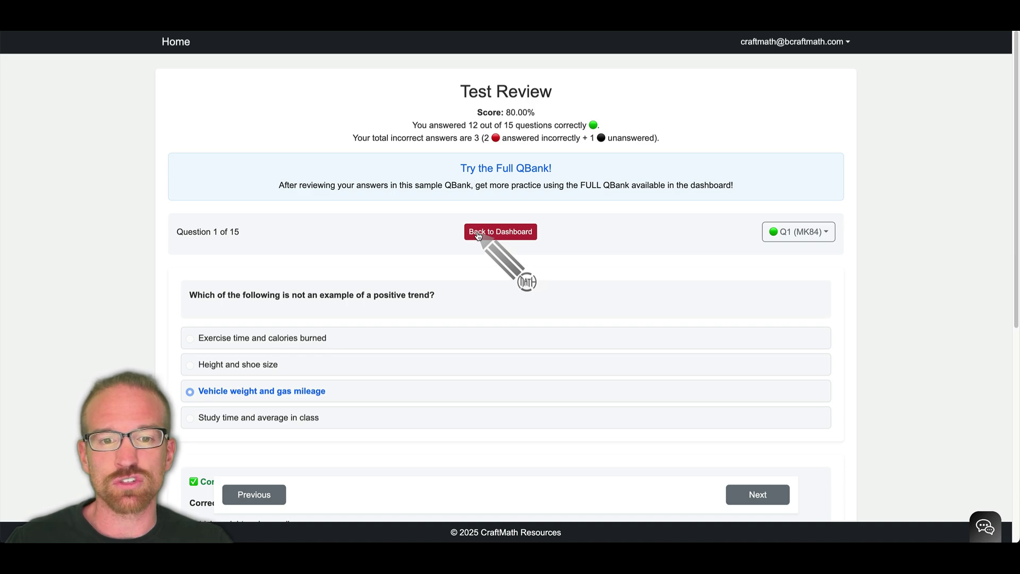
pyautogui.click(479, 233)
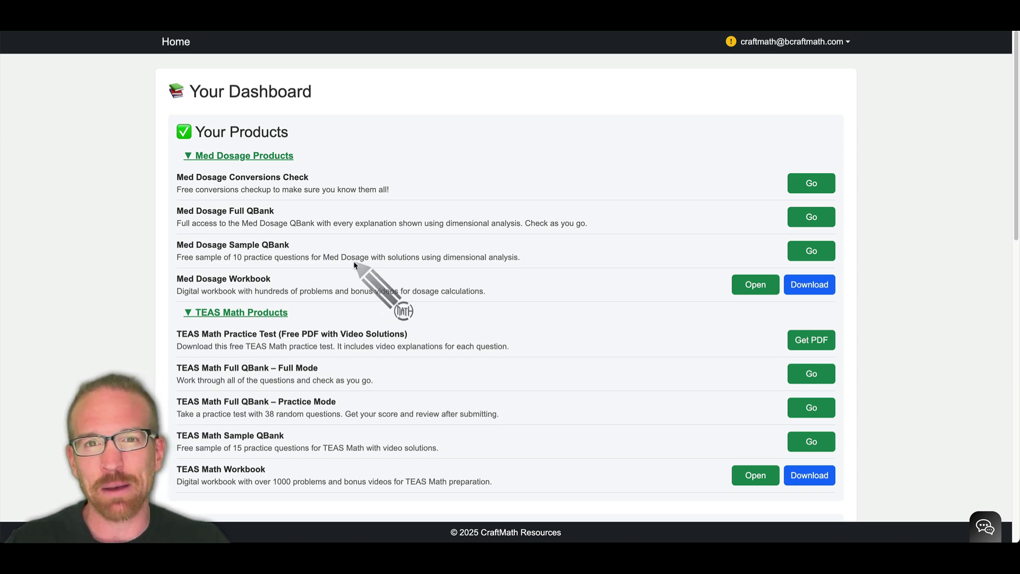
pyautogui.scroll(-1, 354, 265)
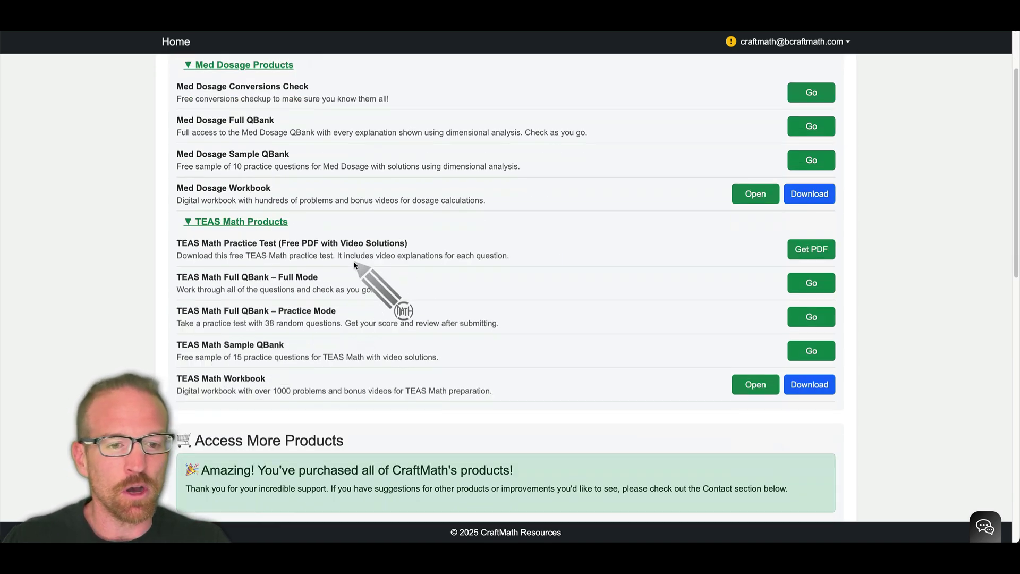
pyautogui.scroll(-3, 456, 307)
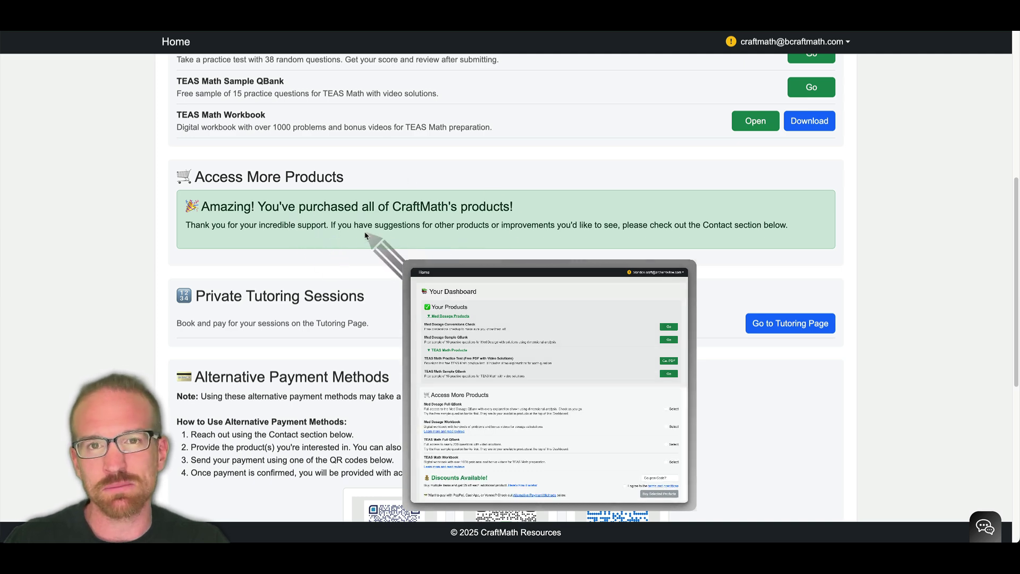
pyautogui.scroll(-1, 430, 214)
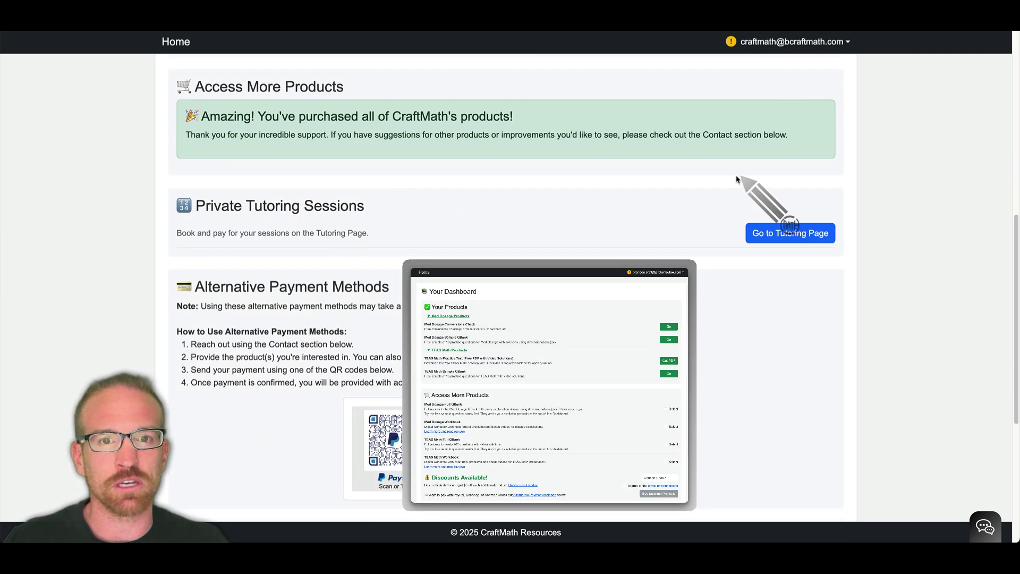
pyautogui.scroll(-2, 734, 191)
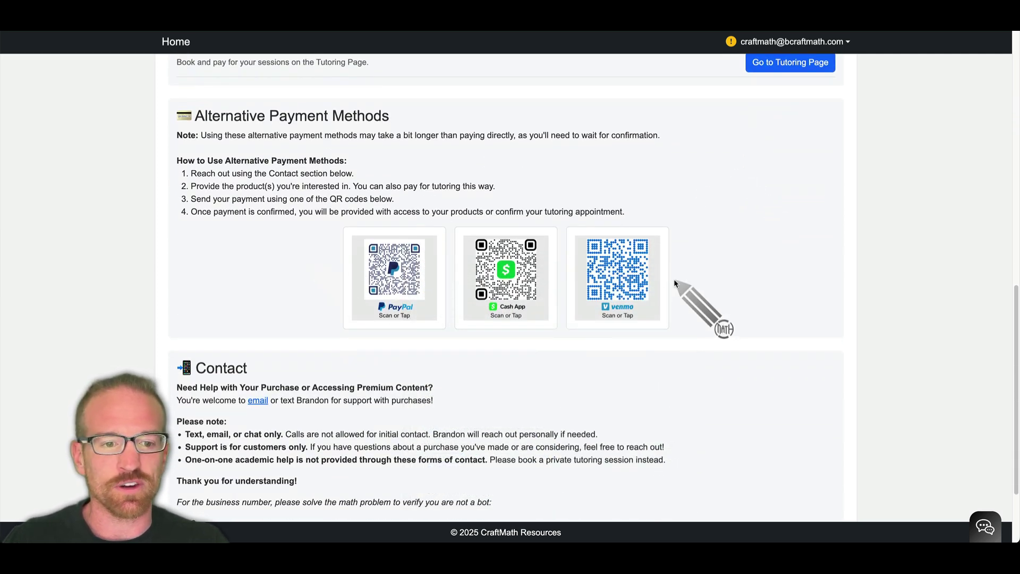
pyautogui.scroll(-2, 674, 279)
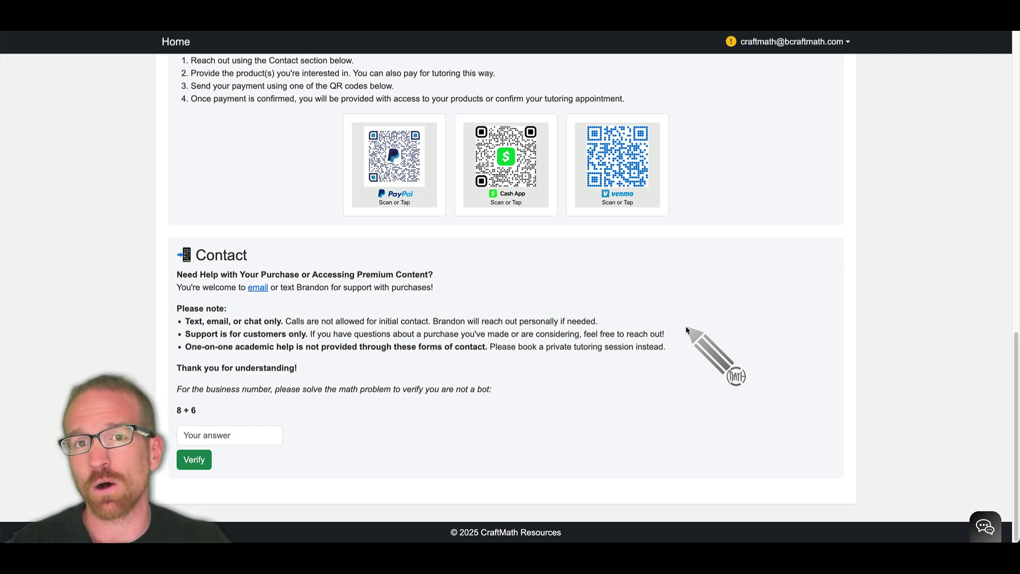
# Step: Go to the bcraftmath.com home page and show the TEAS Math menu's Website, Workbook and QBanks options
pyautogui.click(176, 42)
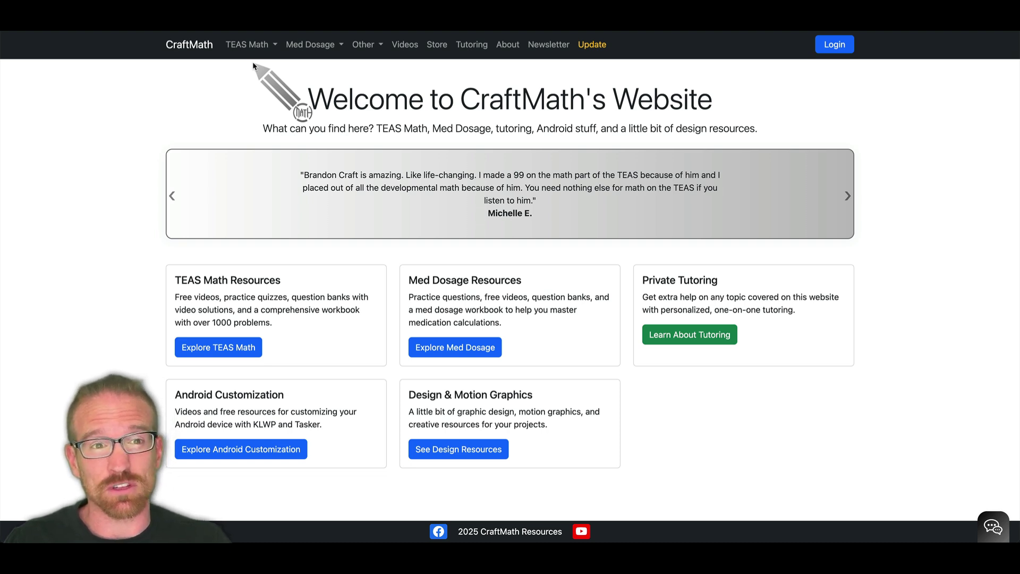
pyautogui.click(249, 46)
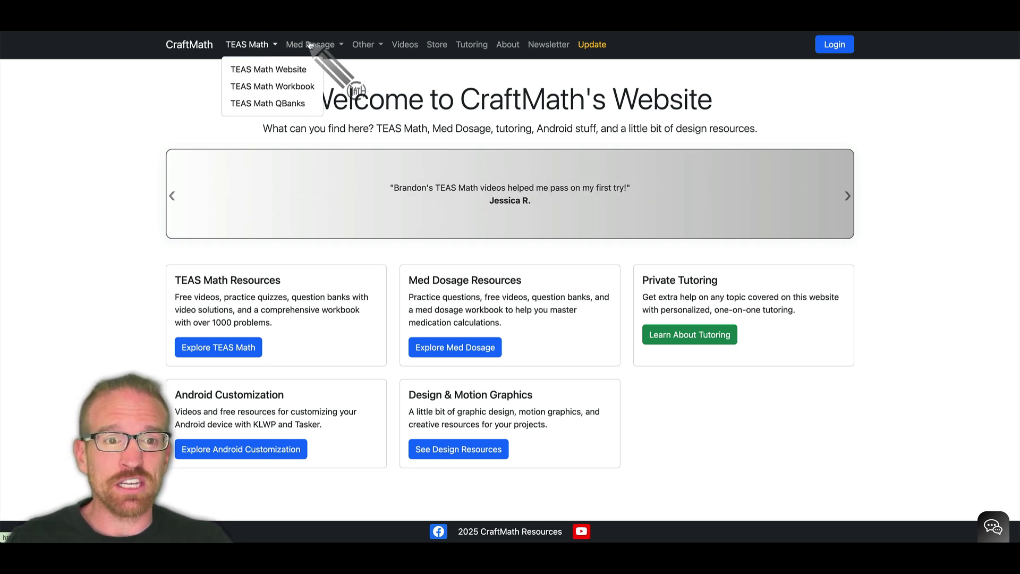
pyautogui.click(311, 45)
pyautogui.click(251, 46)
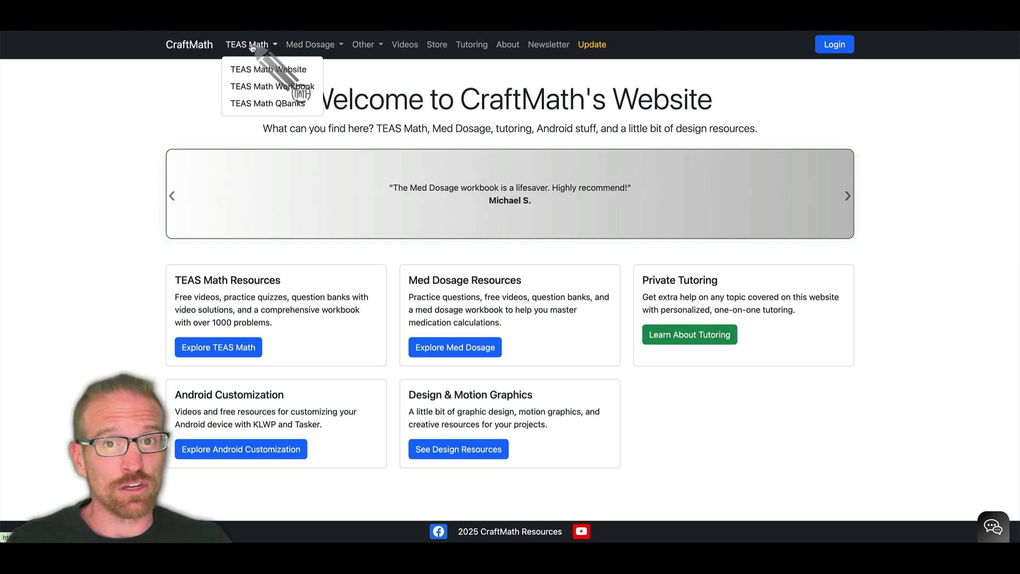
# Step: Choose TEAS Math Website from the TEAS Math dropdown to reach the resources page
pyautogui.click(256, 69)
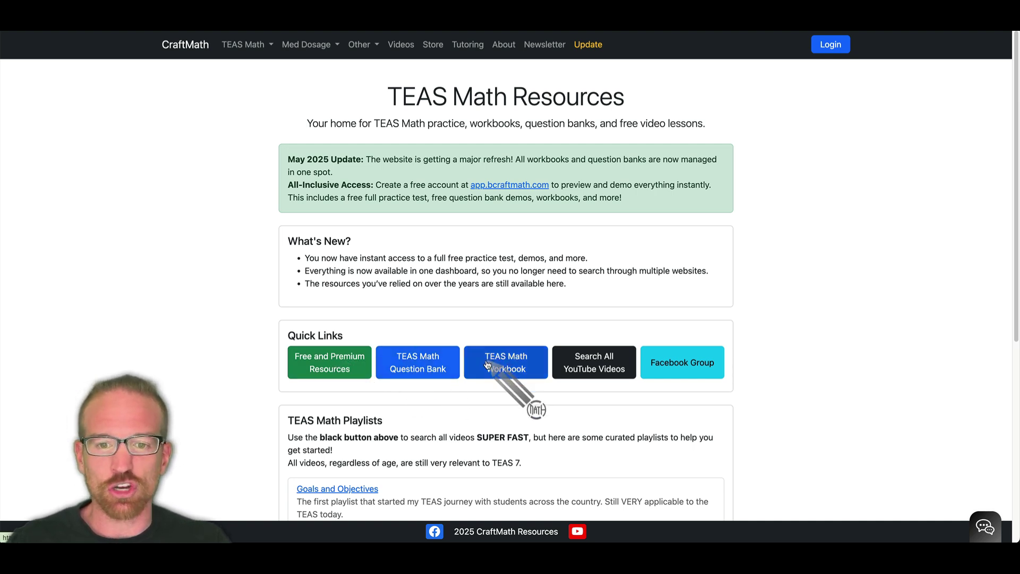
pyautogui.scroll(-5, 518, 359)
pyautogui.scroll(-2, 362, 232)
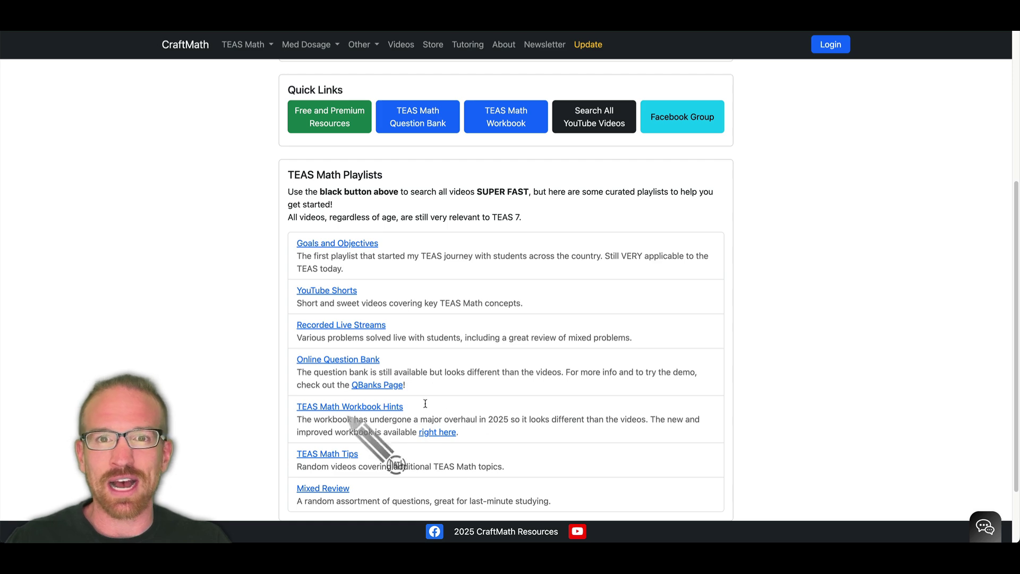
pyautogui.scroll(1, 413, 367)
pyautogui.scroll(3, 414, 367)
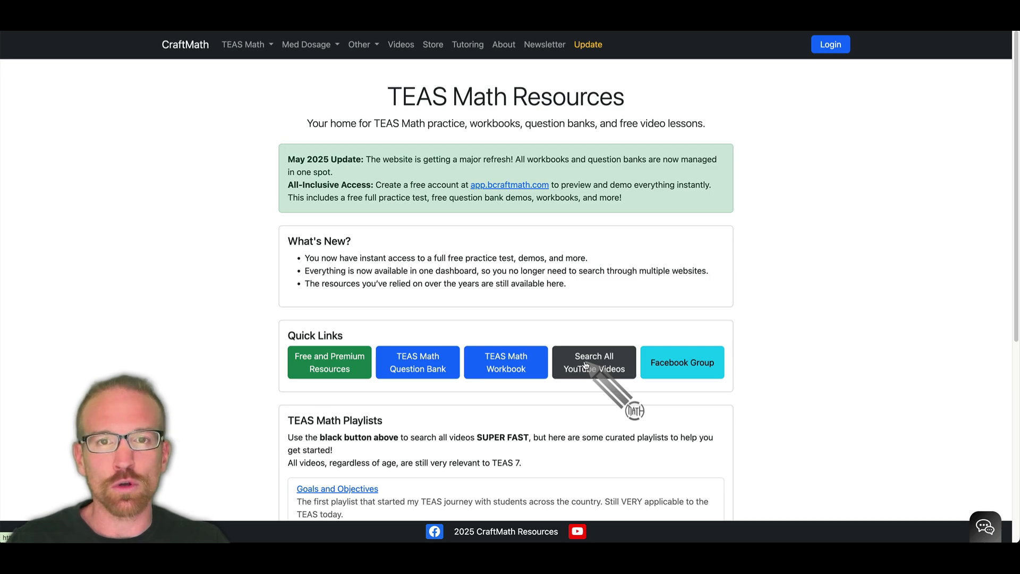
# Step: Search all YouTube videos for 'dimension', listing ten dimensional analysis videos
pyautogui.click(586, 366)
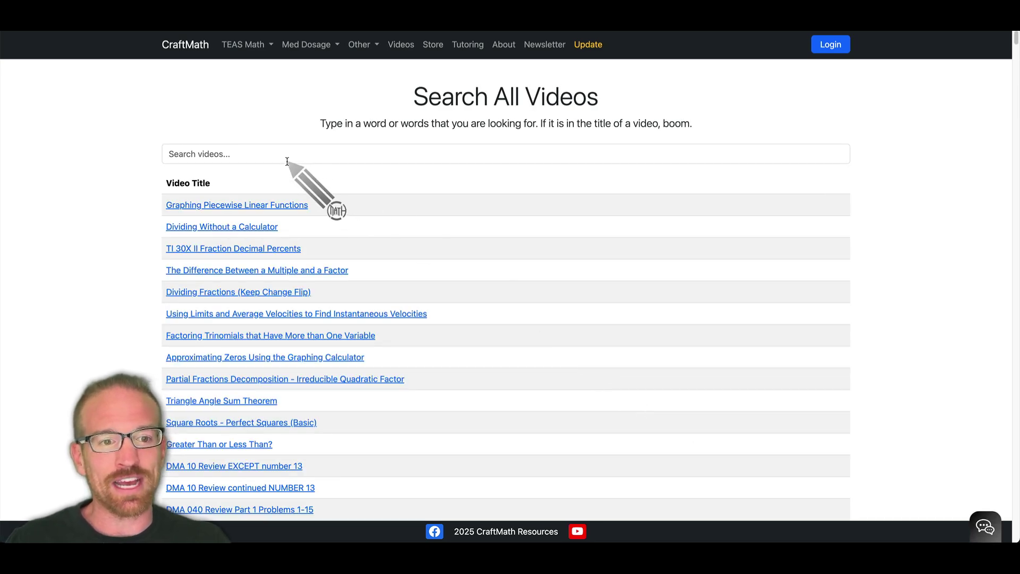
pyautogui.scroll(-5, 287, 162)
pyautogui.scroll(-5, 288, 165)
pyautogui.scroll(-5, 289, 165)
pyautogui.scroll(-5, 290, 168)
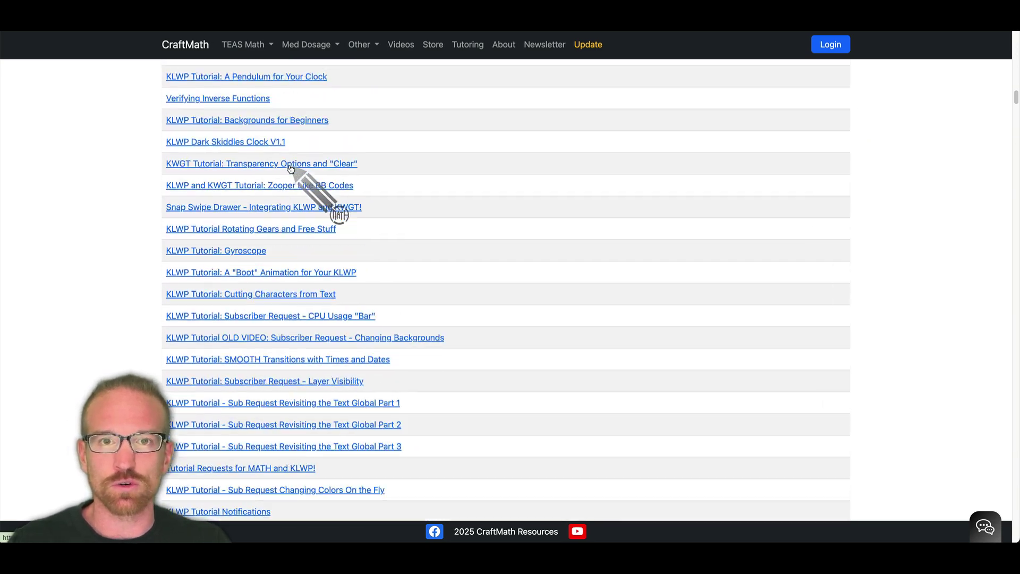
pyautogui.scroll(10, 290, 168)
pyautogui.scroll(10, 289, 165)
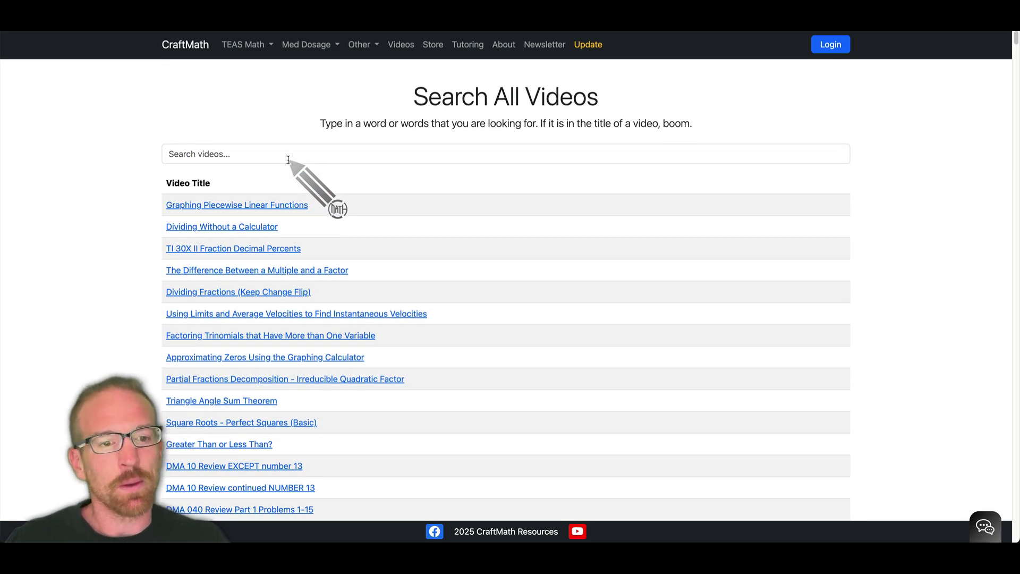
pyautogui.click(288, 154)
pyautogui.write('geometry')
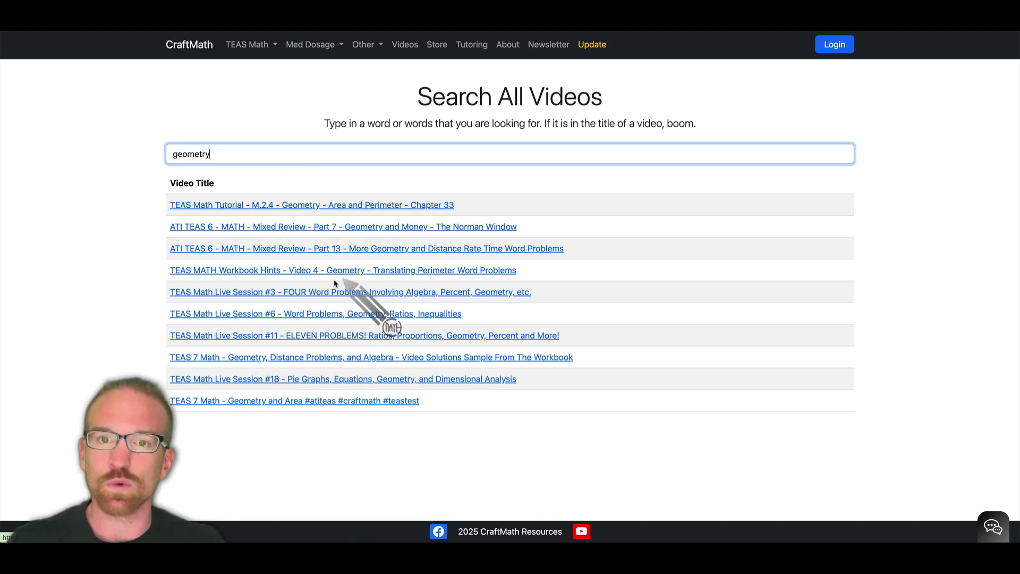
pyautogui.write('dimension')
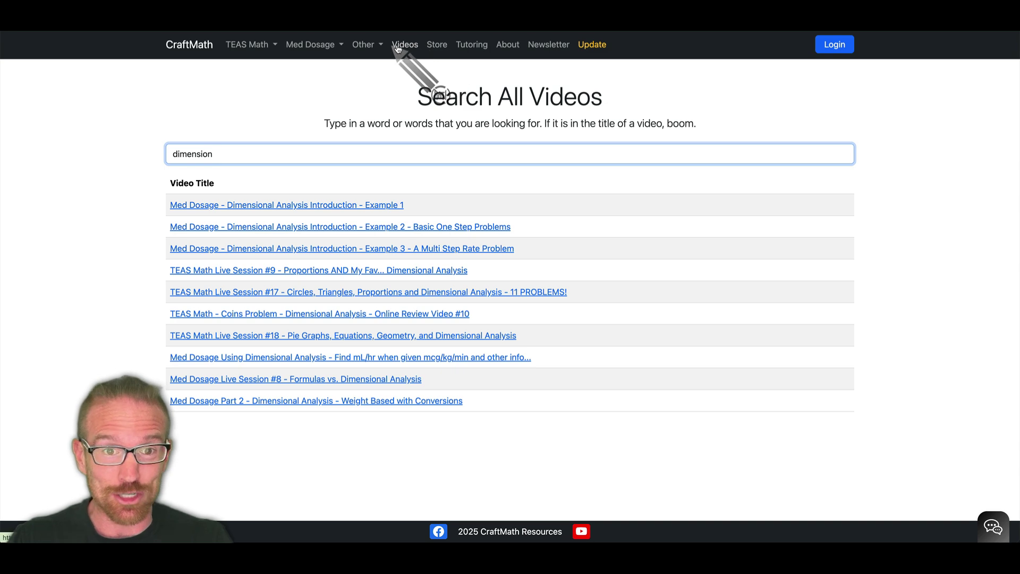
pyautogui.click(305, 157)
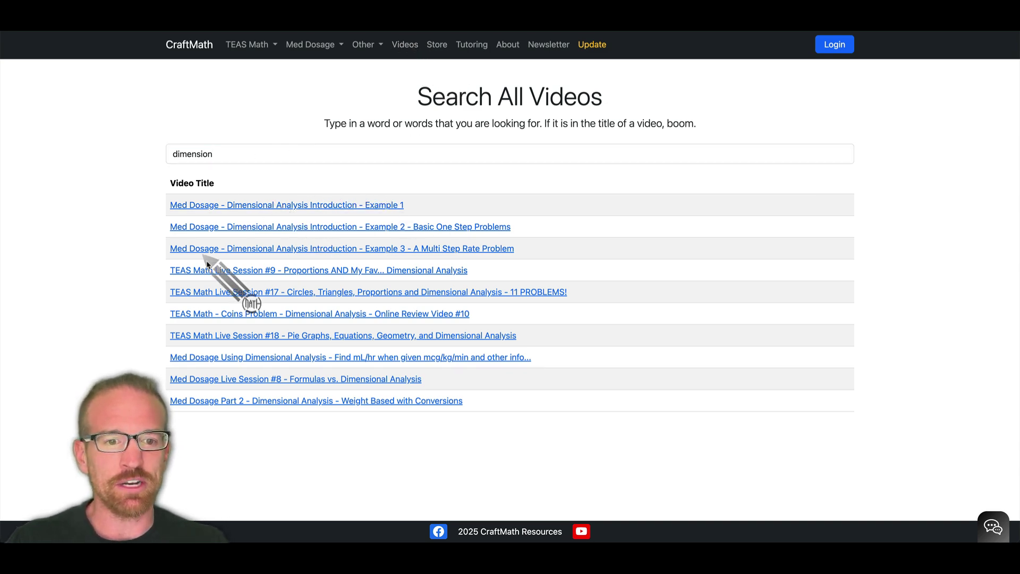
pyautogui.click(209, 270)
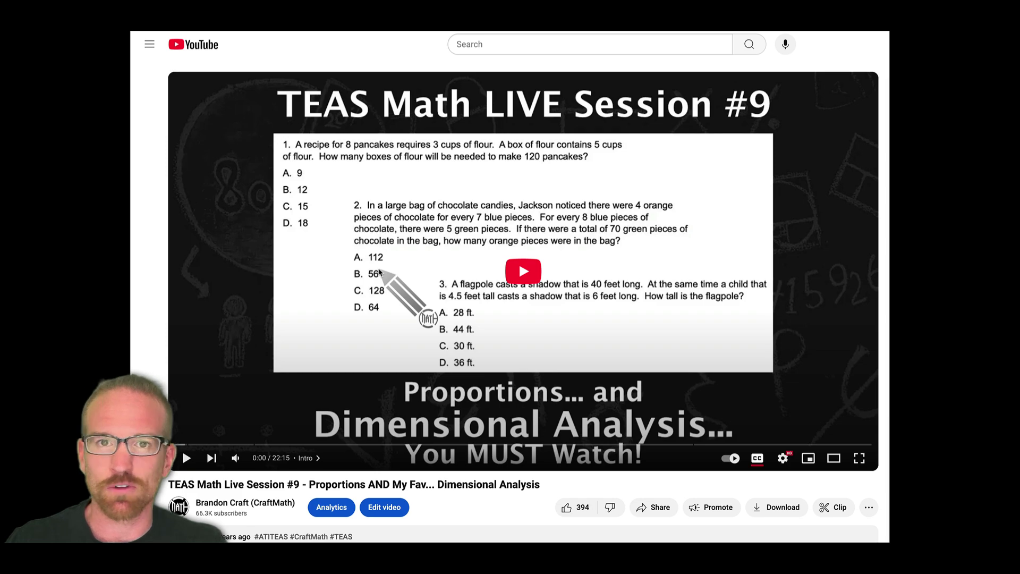